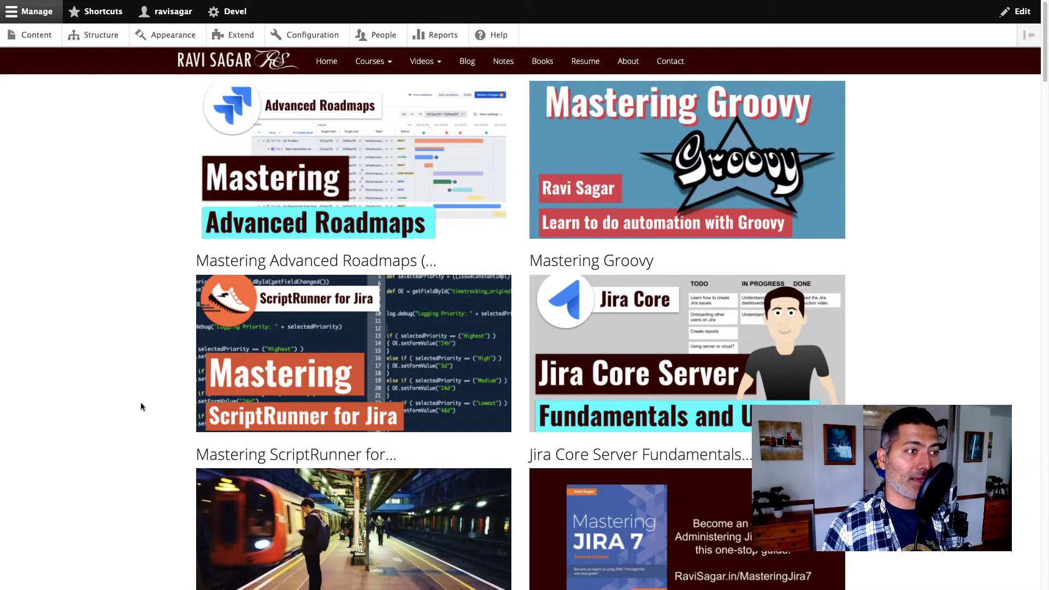
Step: Open aaronparecki.com in a new browser tab and enlarge the page for easier reading
{"action": "key", "text": "super+Tab"}
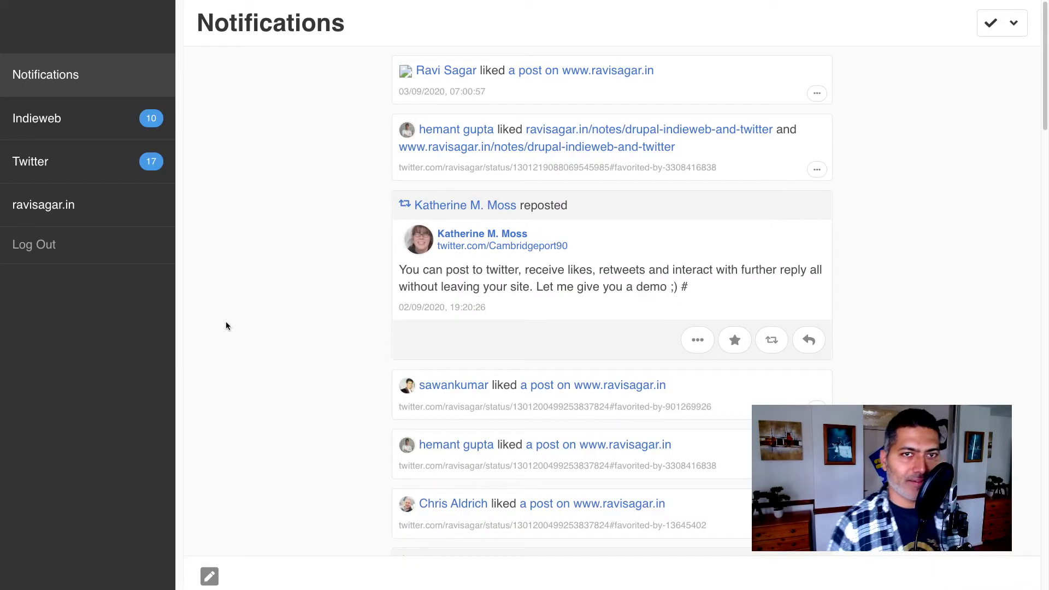
{"action": "key", "text": "ctrl+super+f"}
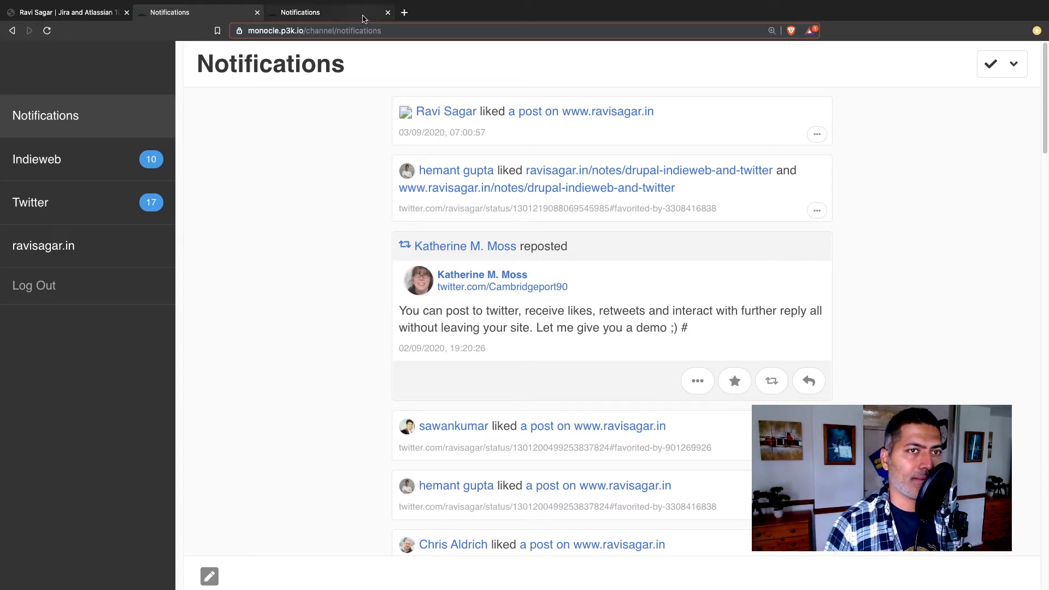
{"action": "left_click", "coordinate": [405, 13]}
{"action": "type", "text": "arr"}
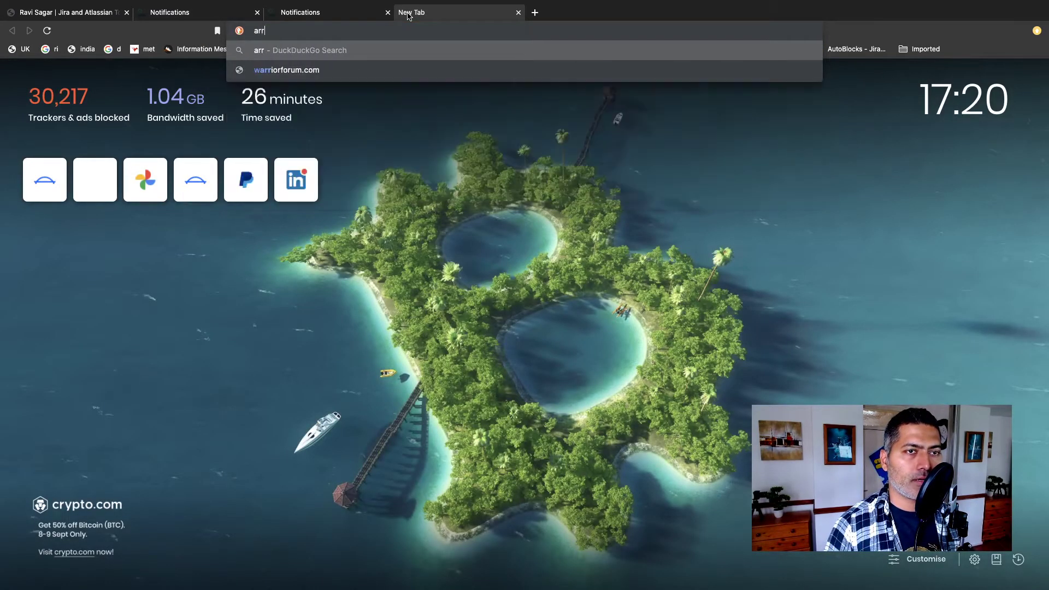
{"action": "key", "text": "BackSpace"}
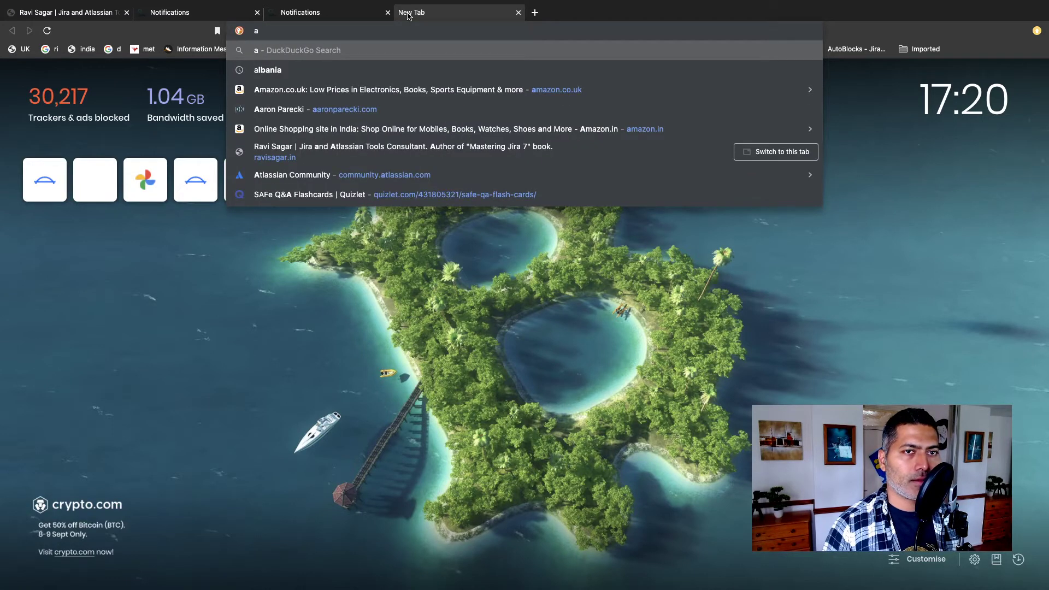
{"action": "type", "text": "aronparecki.com"}
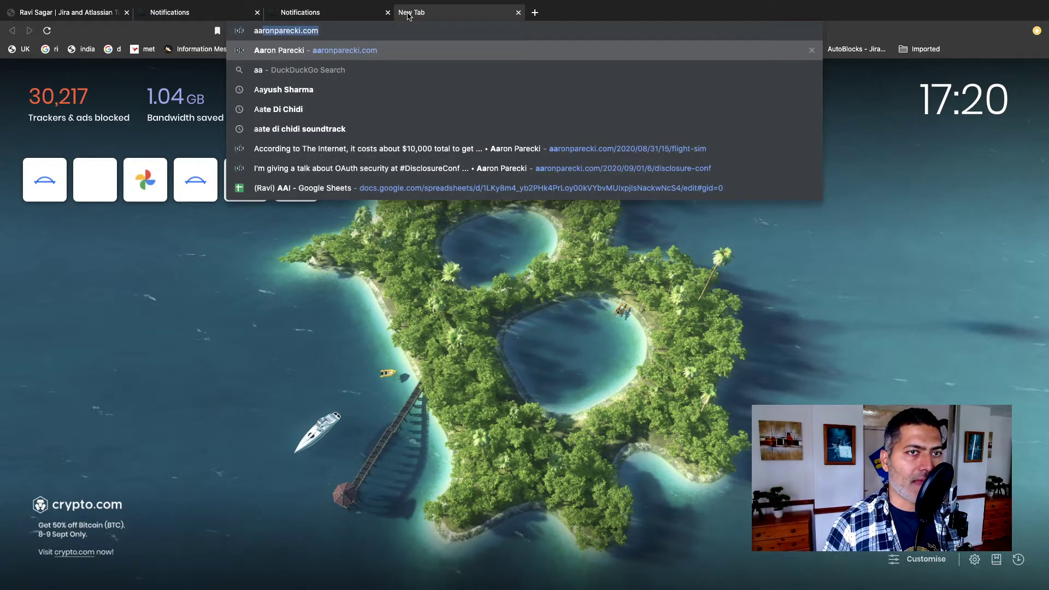
{"action": "key", "text": "Return"}
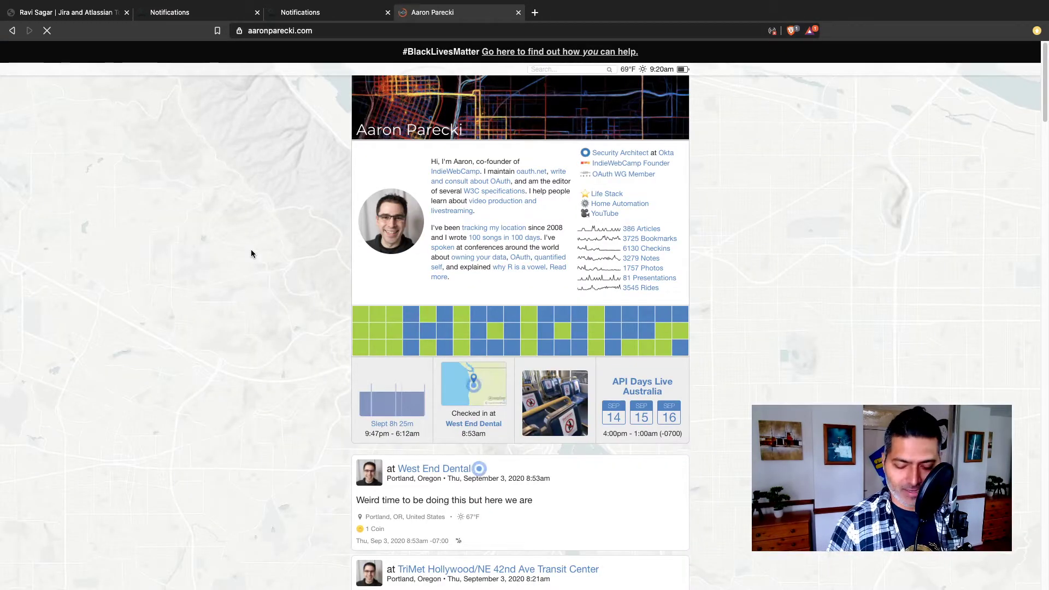
{"action": "key", "text": "super+plus"}
{"action": "key", "text": "super+plus"}
{"action": "key", "text": "super+plus"}
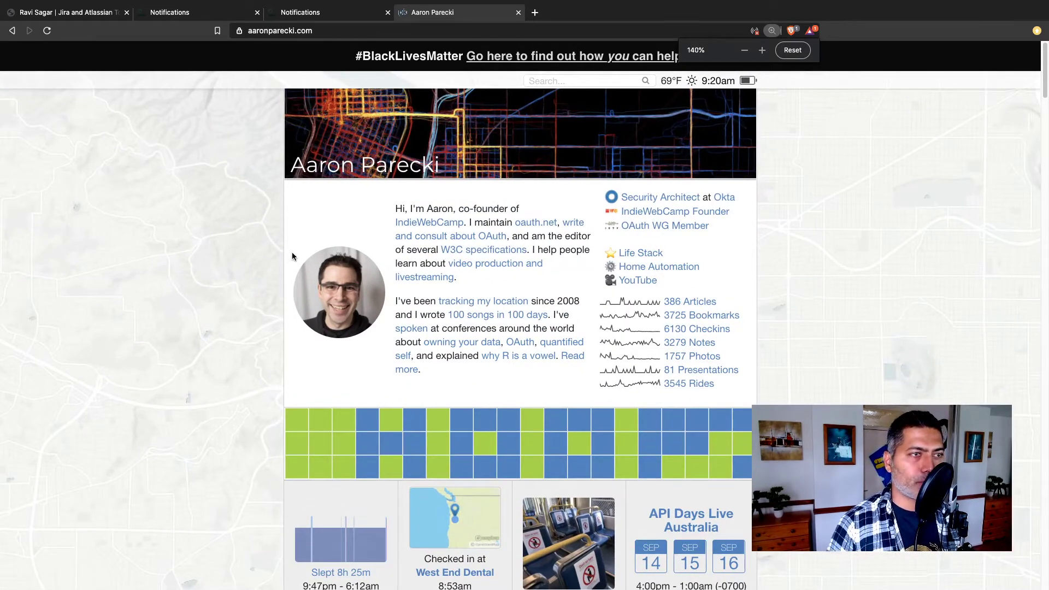
{"action": "key", "text": "super+plus"}
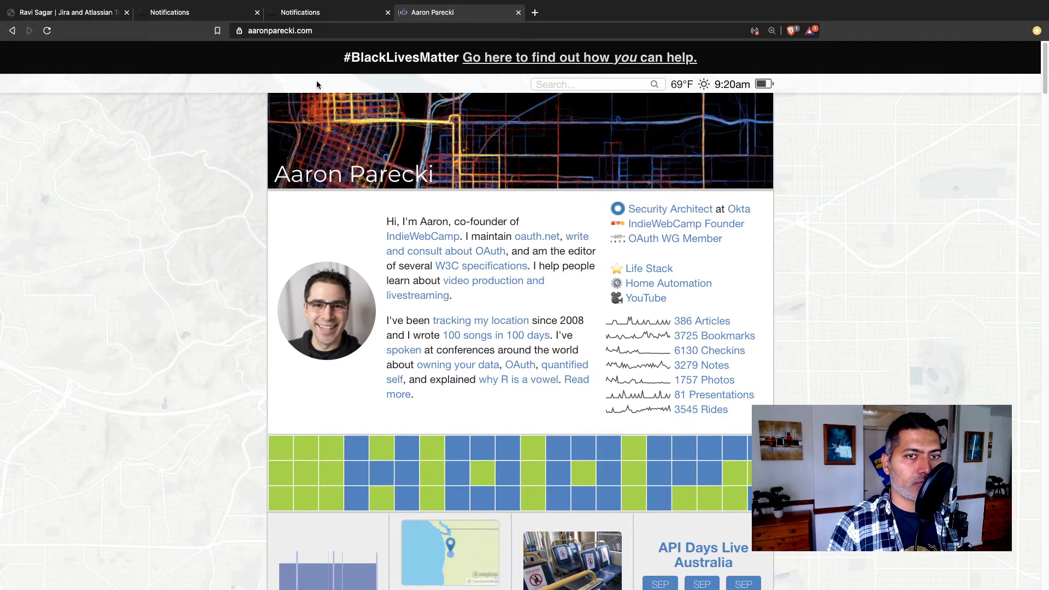
Step: Open the aaronparecki.com article "An IndieWeb reader: My new home on the internet" from the address suggestions
{"action": "left_click", "coordinate": [390, 31]}
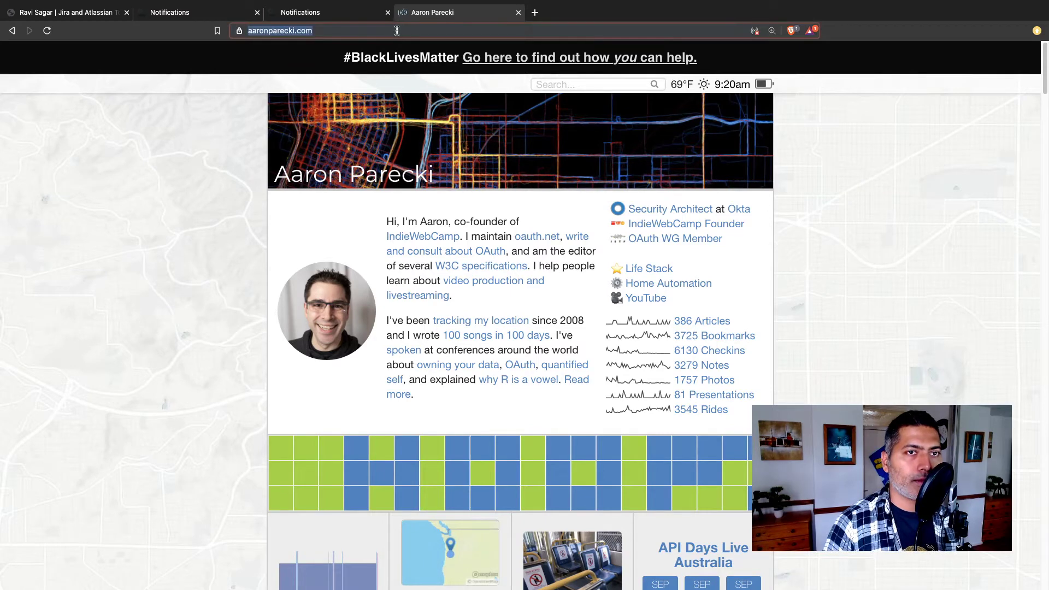
{"action": "left_click", "coordinate": [397, 31]}
{"action": "type", "text": "//"}
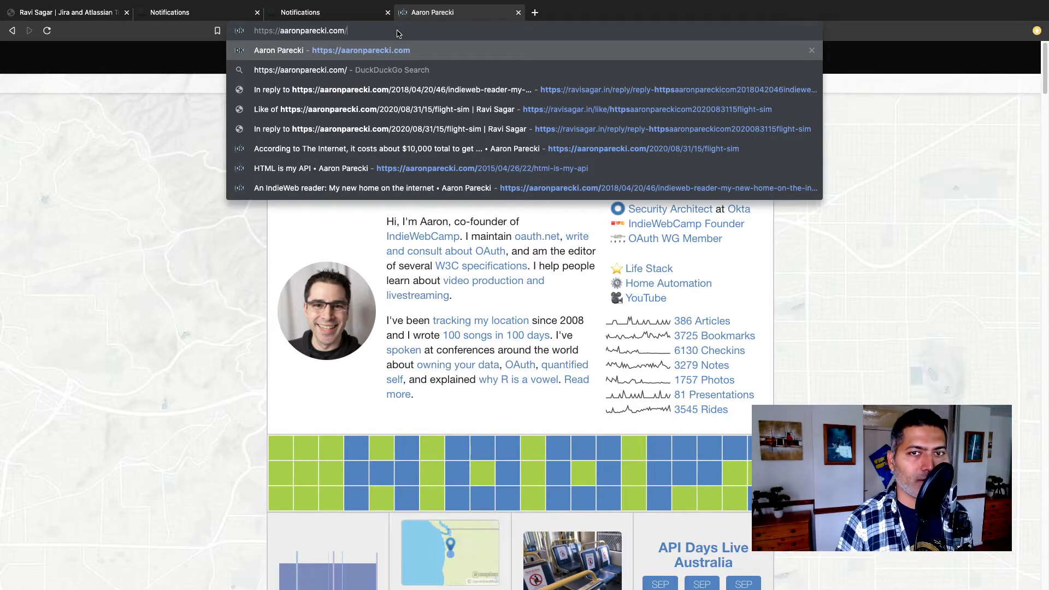
{"action": "key", "text": "Down"}
{"action": "key", "text": "Down"}
{"action": "key", "text": "Down"}
{"action": "key", "text": "Down"}
{"action": "key", "text": "Down"}
{"action": "key", "text": "Down"}
{"action": "key", "text": "Down"}
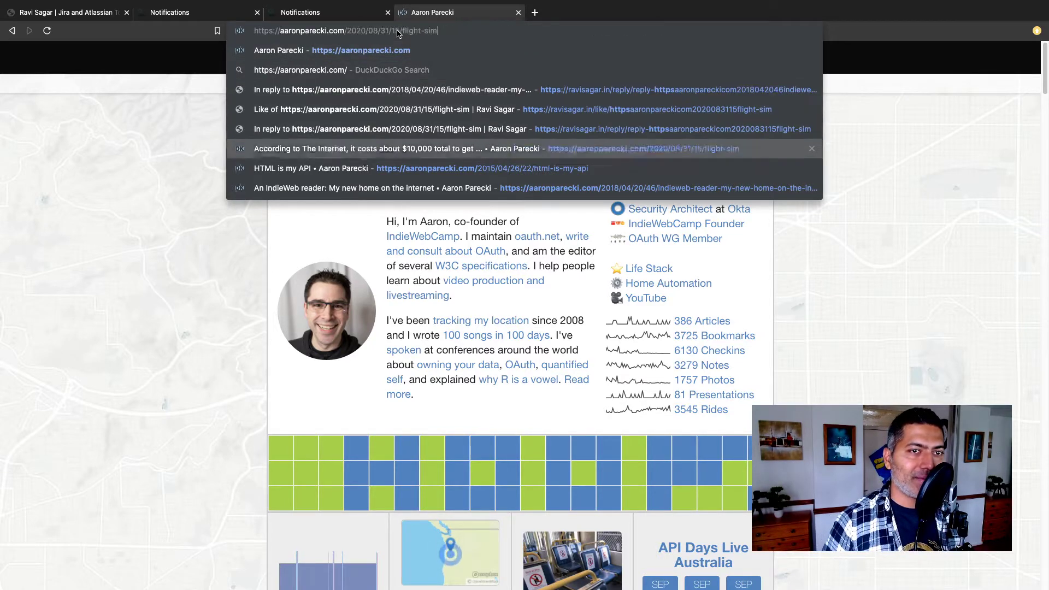
{"action": "key", "text": "Return"}
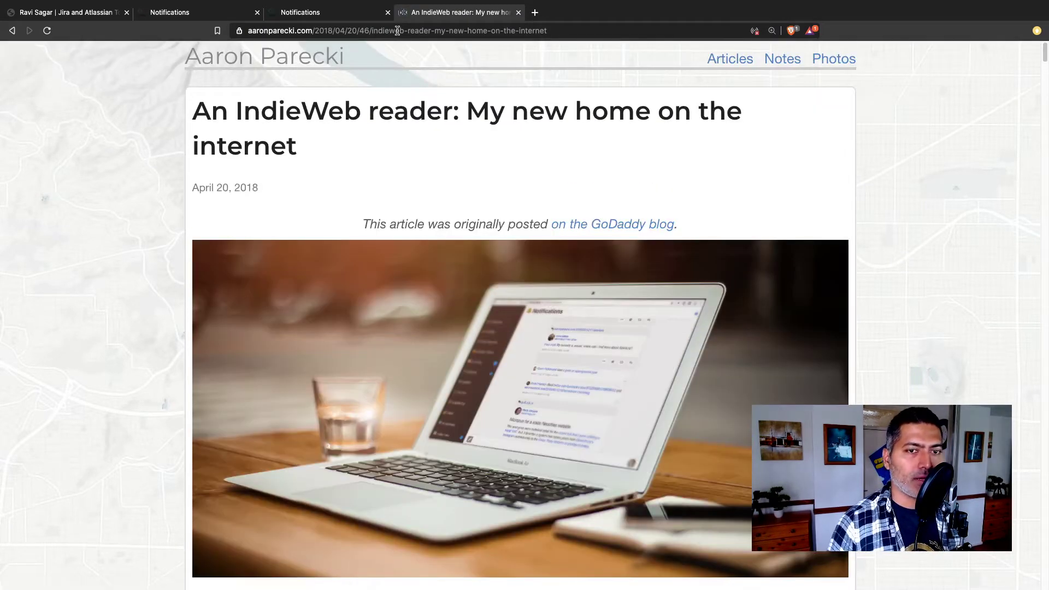
Step: Read through the article down to the screenshot of the author's IndieWeb reader
{"action": "scroll", "coordinate": [383, 224], "scroll_direction": "down", "scroll_amount": 7}
{"action": "scroll", "coordinate": [415, 234], "scroll_direction": "down", "scroll_amount": 1}
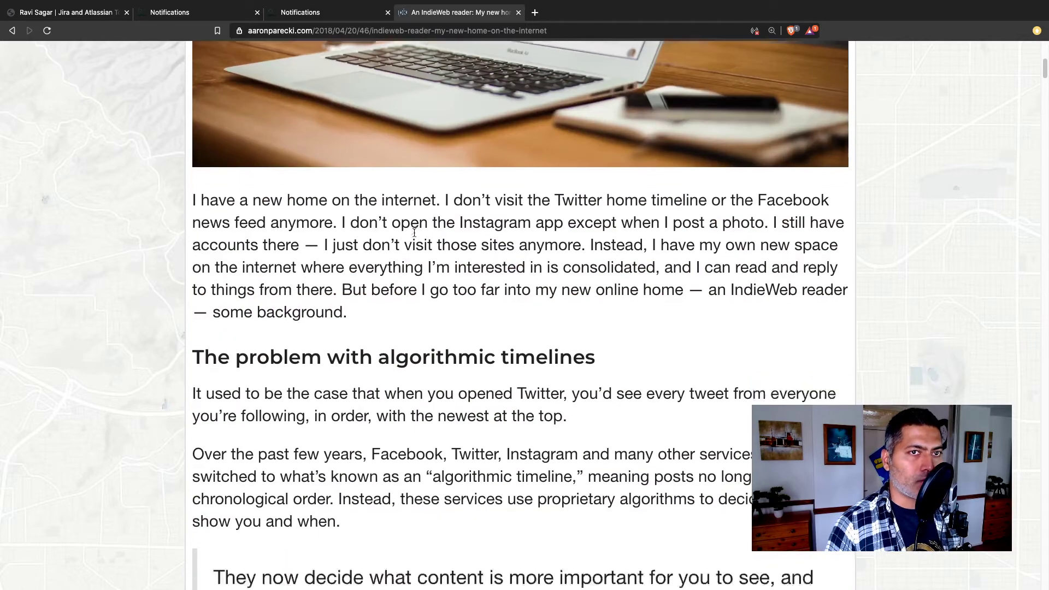
{"action": "scroll", "coordinate": [414, 233], "scroll_direction": "down", "scroll_amount": 10}
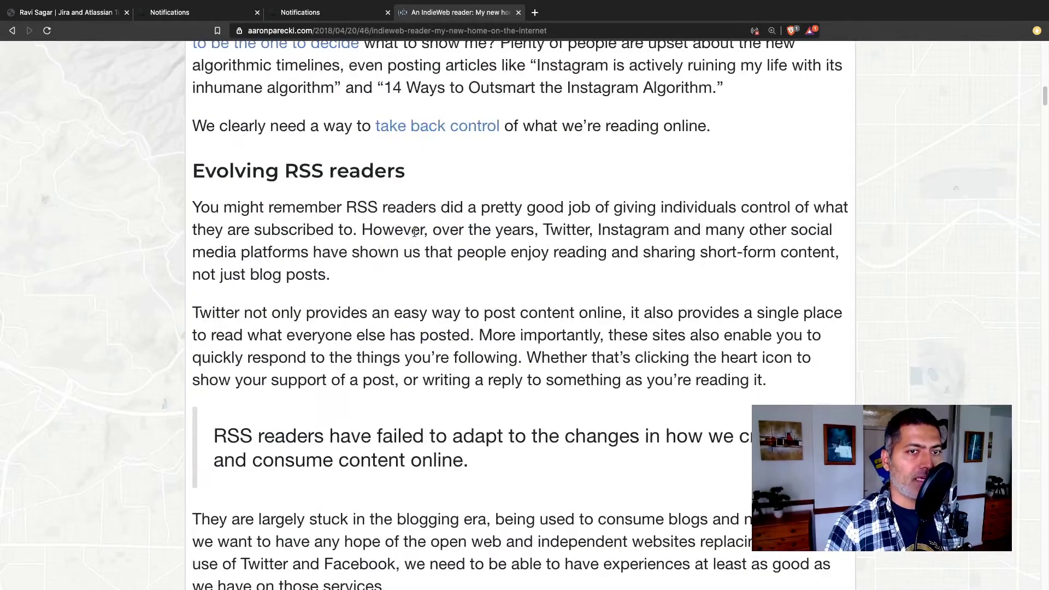
{"action": "scroll", "coordinate": [414, 233], "scroll_direction": "down", "scroll_amount": 12}
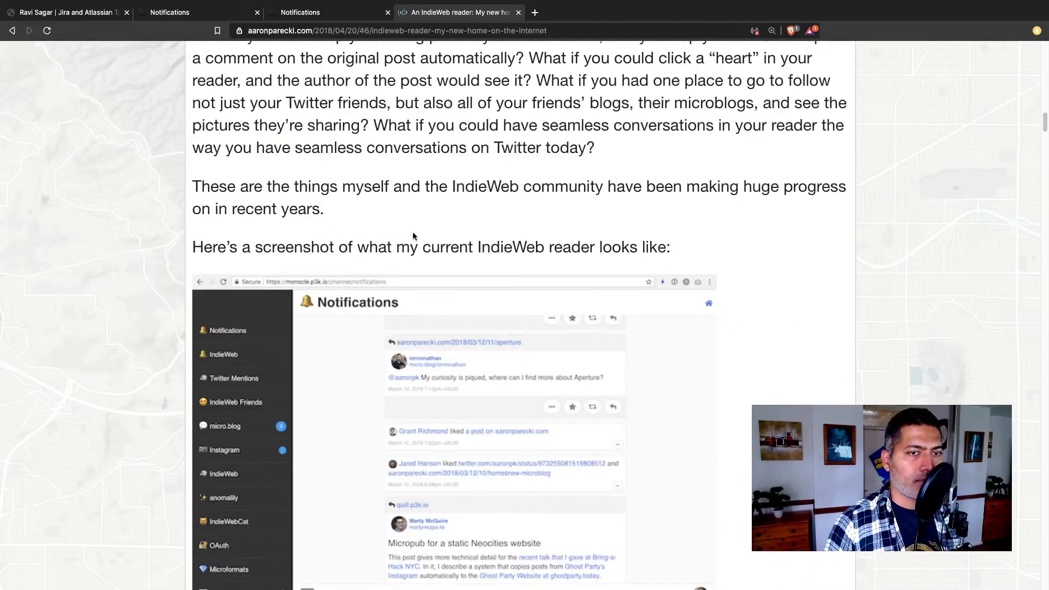
{"action": "scroll", "coordinate": [413, 236], "scroll_direction": "down", "scroll_amount": 3}
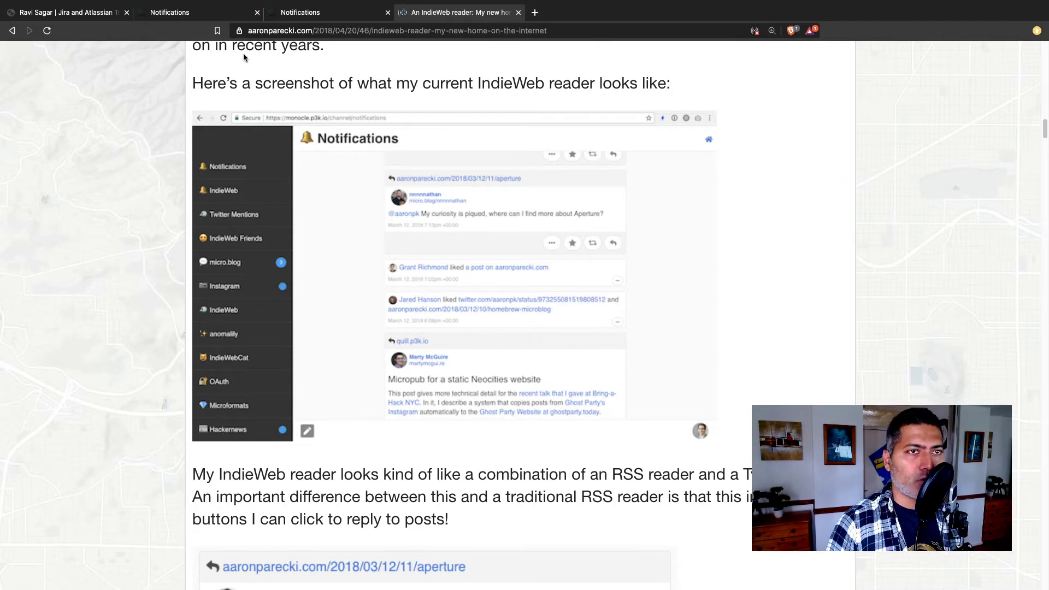
Step: Return to the Monocle Notifications channel and examine its likes, reposts and replies
{"action": "left_click", "coordinate": [199, 21]}
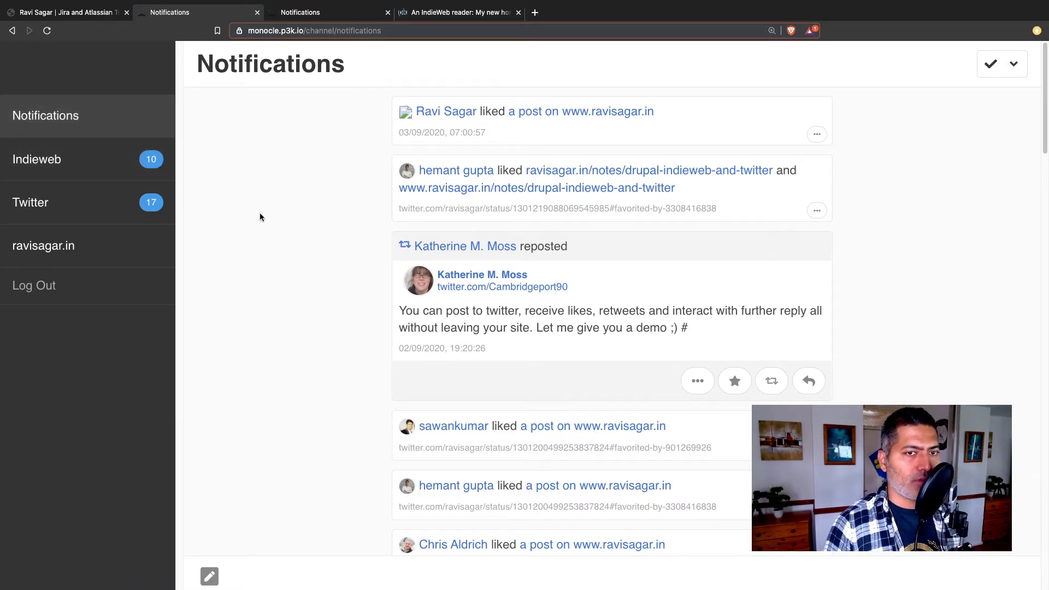
{"action": "scroll", "coordinate": [260, 214], "scroll_direction": "down", "scroll_amount": 4}
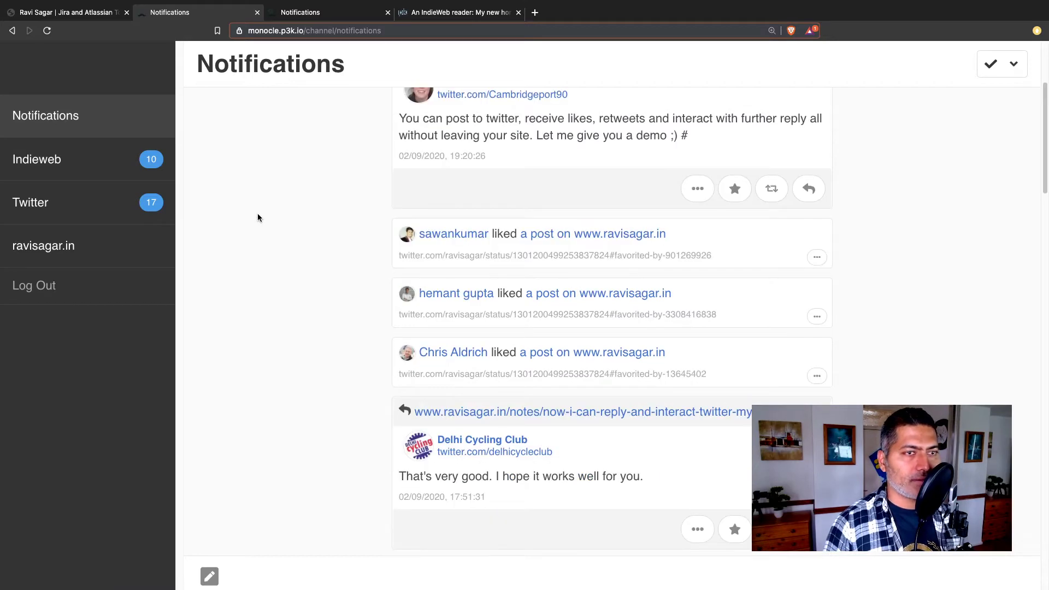
{"action": "scroll", "coordinate": [258, 217], "scroll_direction": "up", "scroll_amount": 4}
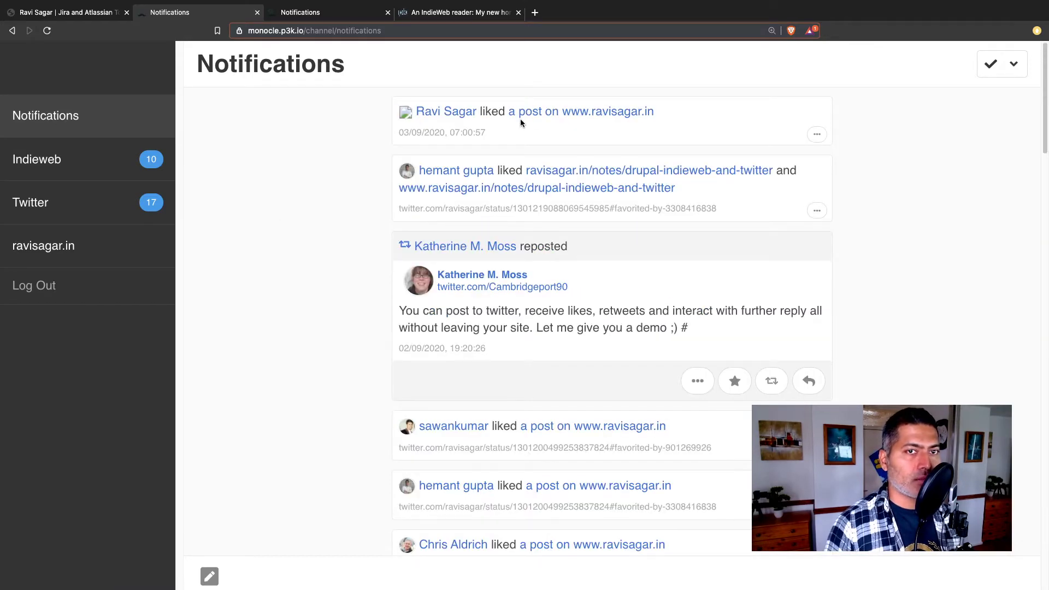
{"action": "scroll", "coordinate": [492, 118], "scroll_direction": "down", "scroll_amount": 2}
{"action": "scroll", "coordinate": [475, 145], "scroll_direction": "up", "scroll_amount": 2}
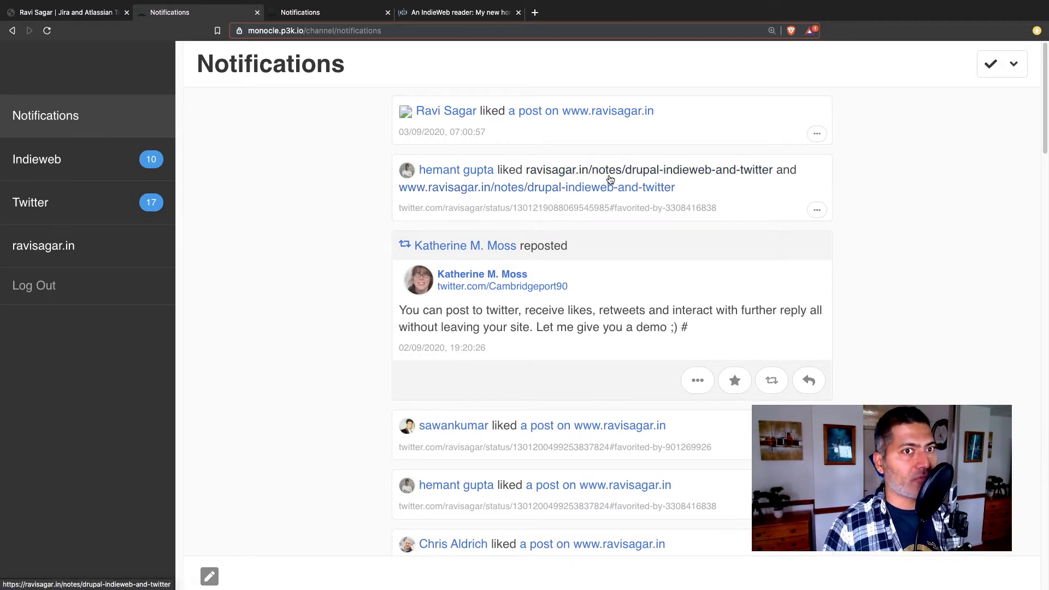
{"action": "scroll", "coordinate": [546, 208], "scroll_direction": "down", "scroll_amount": 1}
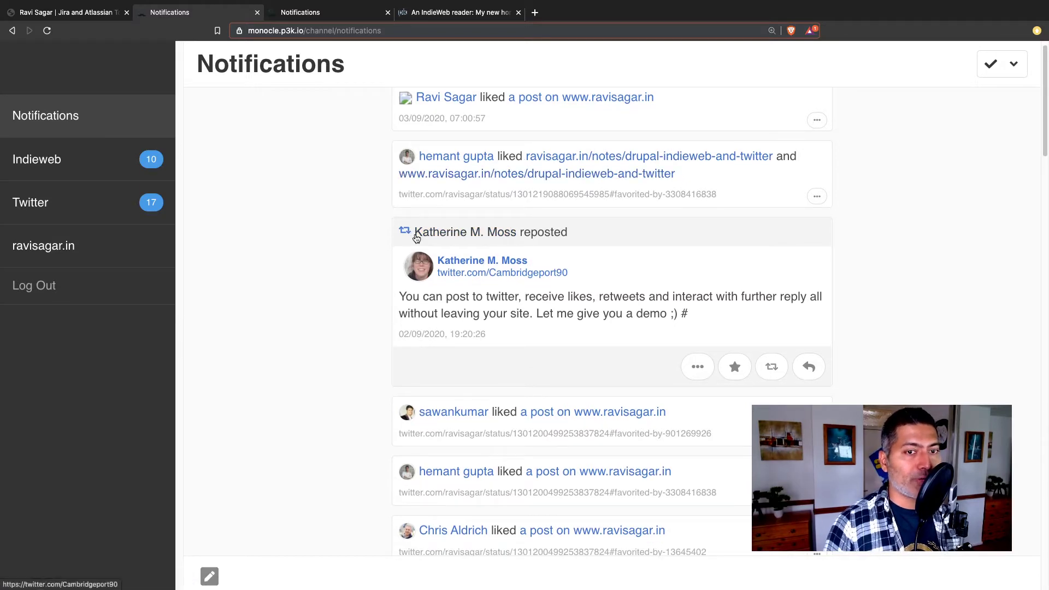
{"action": "scroll", "coordinate": [413, 235], "scroll_direction": "down", "scroll_amount": 5}
{"action": "scroll", "coordinate": [415, 235], "scroll_direction": "down", "scroll_amount": 10}
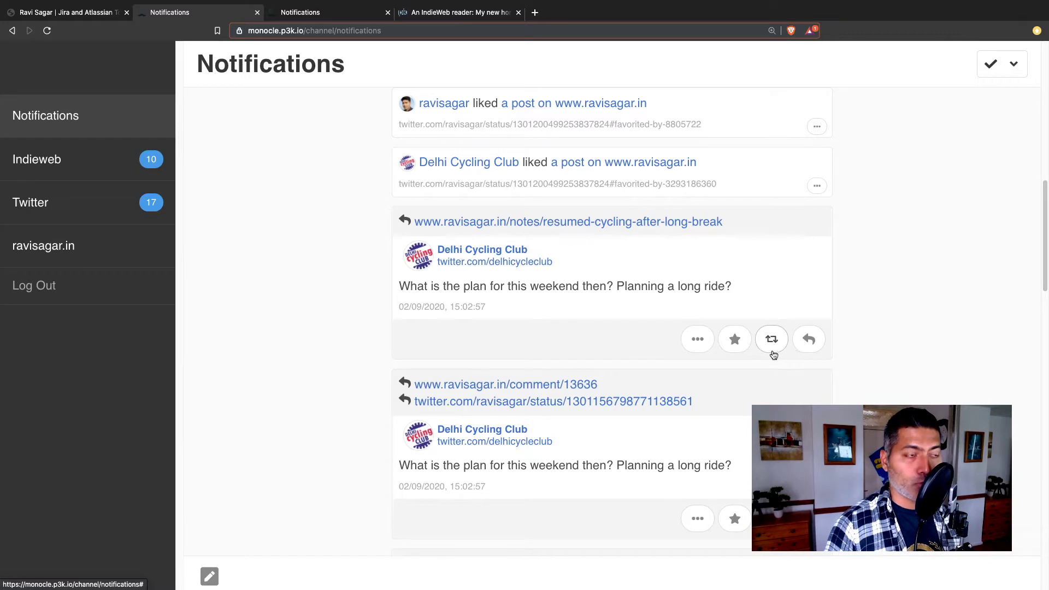
Step: Open the Indieweb channel in the reader, and bring up the Configuration page of the ravisagar.in site
{"action": "left_click", "coordinate": [85, 162]}
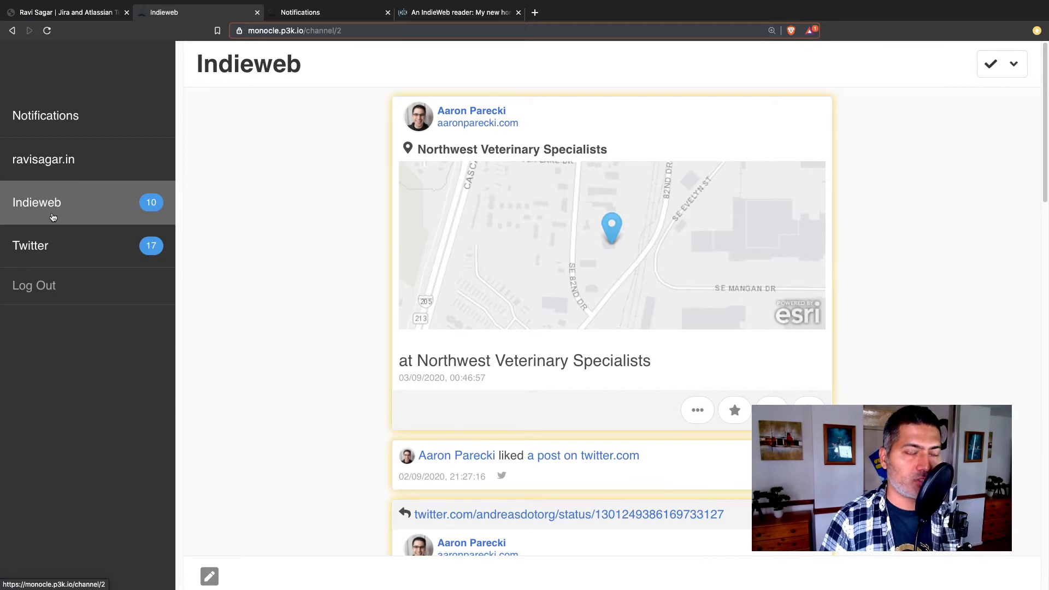
{"action": "left_click", "coordinate": [64, 18]}
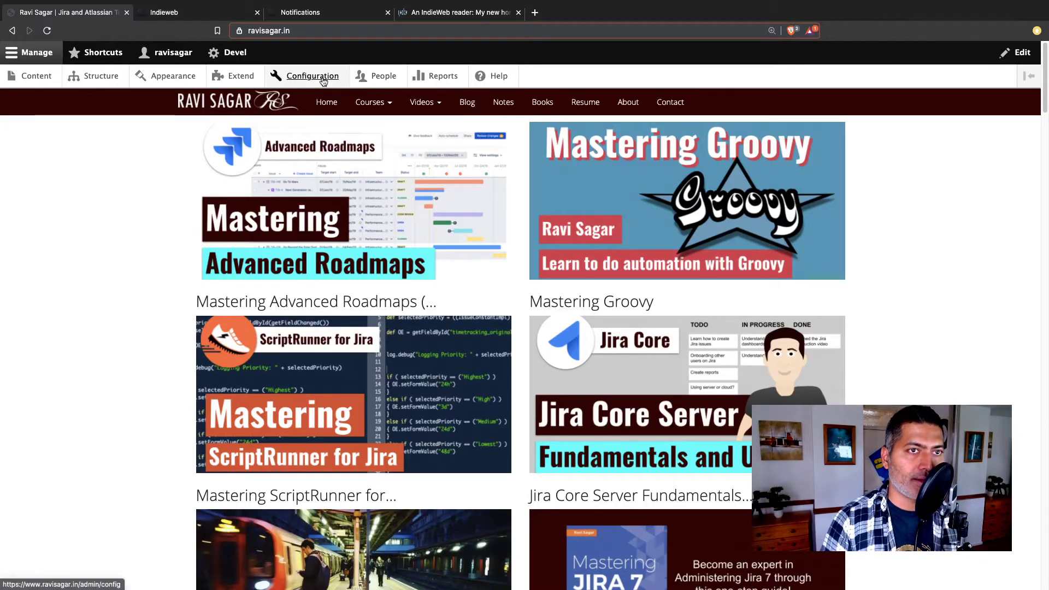
Step: Return to the Indieweb channel and look through its posts to the end of the list
{"action": "left_click", "coordinate": [219, 16]}
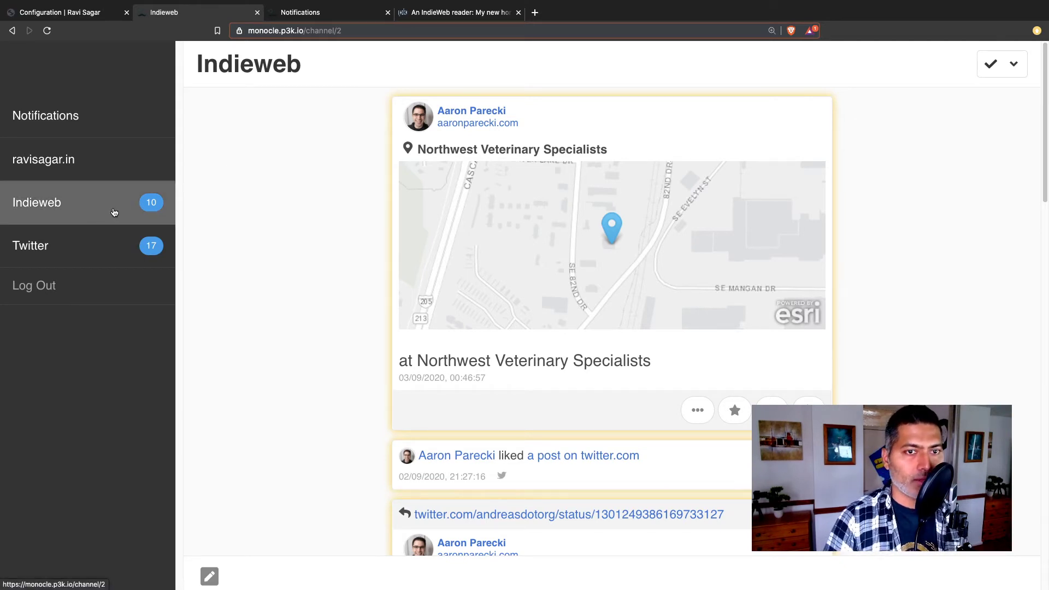
{"action": "scroll", "coordinate": [286, 254], "scroll_direction": "down", "scroll_amount": 6}
{"action": "scroll", "coordinate": [286, 251], "scroll_direction": "down", "scroll_amount": 8}
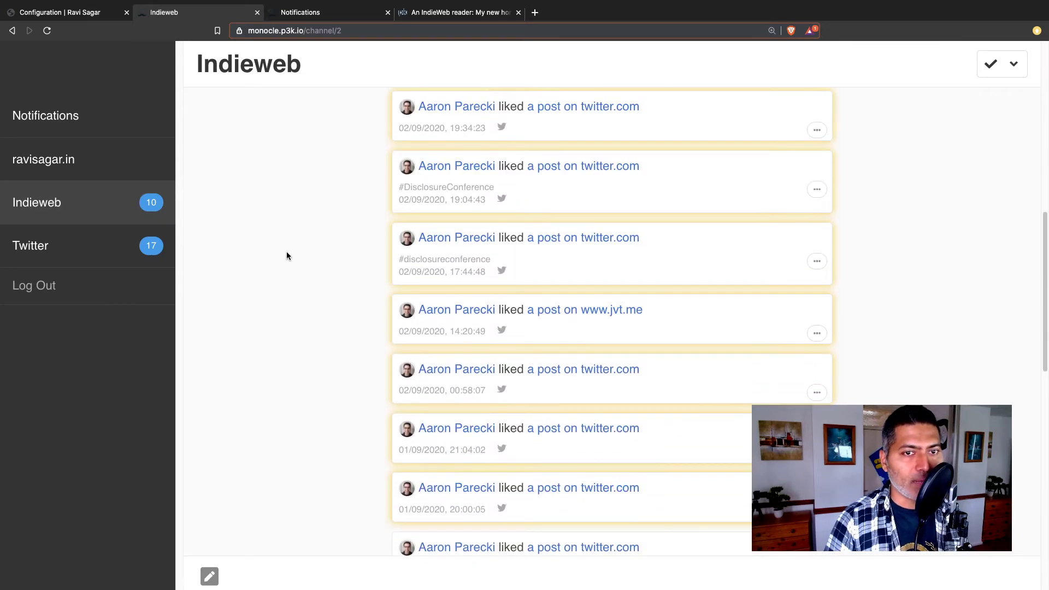
{"action": "scroll", "coordinate": [323, 271], "scroll_direction": "down", "scroll_amount": 4}
{"action": "scroll", "coordinate": [323, 274], "scroll_direction": "down", "scroll_amount": 5}
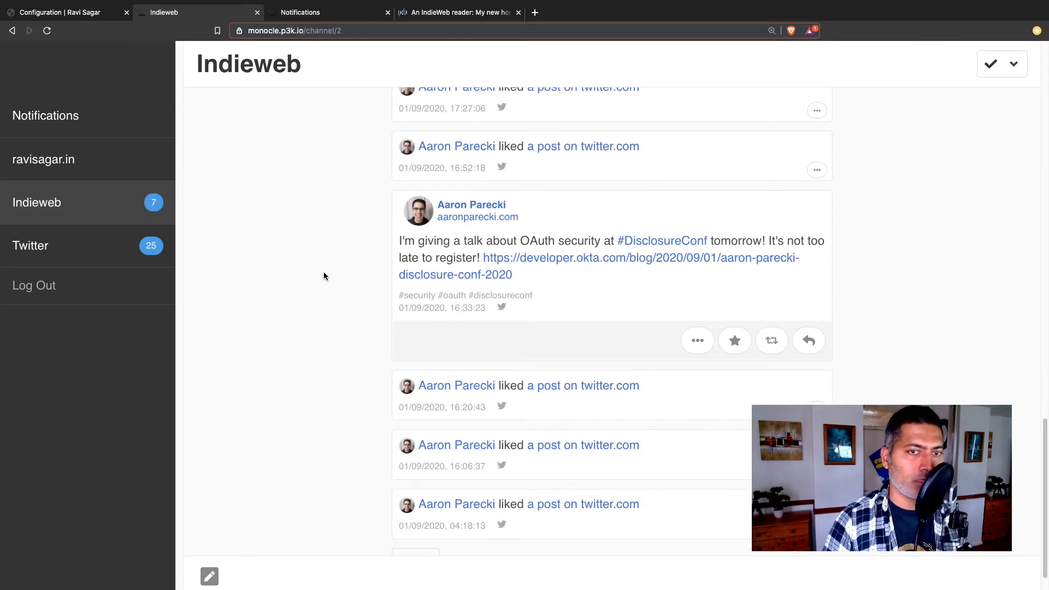
{"action": "scroll", "coordinate": [324, 274], "scroll_direction": "up", "scroll_amount": 6}
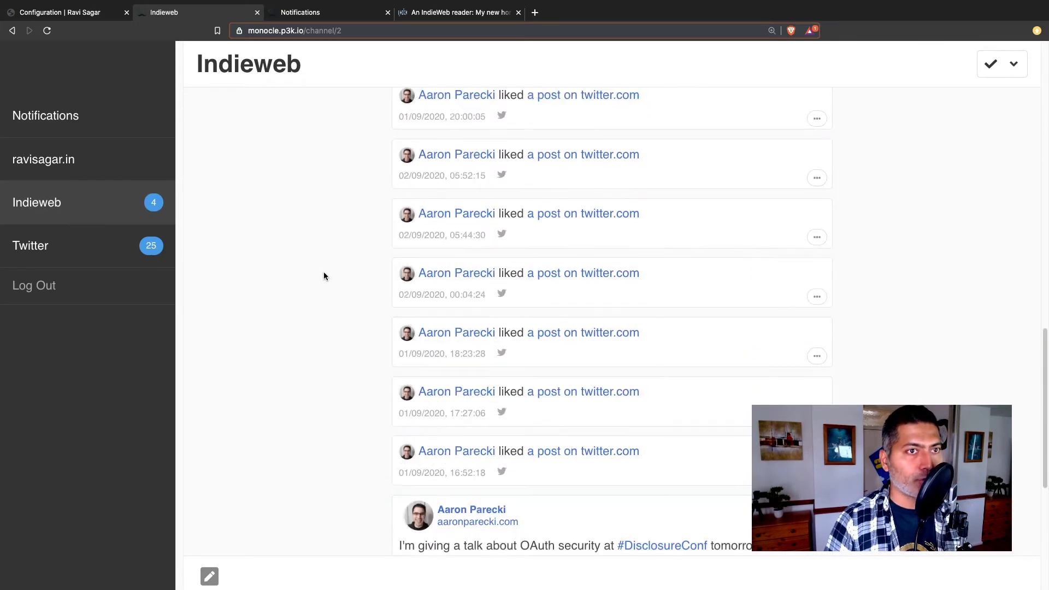
{"action": "scroll", "coordinate": [322, 275], "scroll_direction": "down", "scroll_amount": 1}
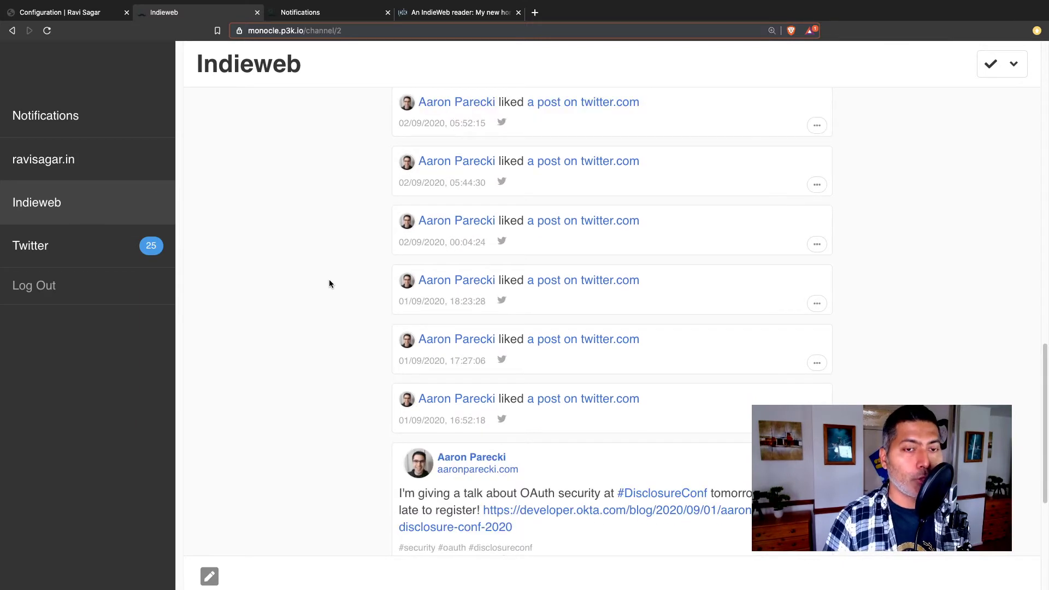
{"action": "scroll", "coordinate": [325, 277], "scroll_direction": "down", "scroll_amount": 5}
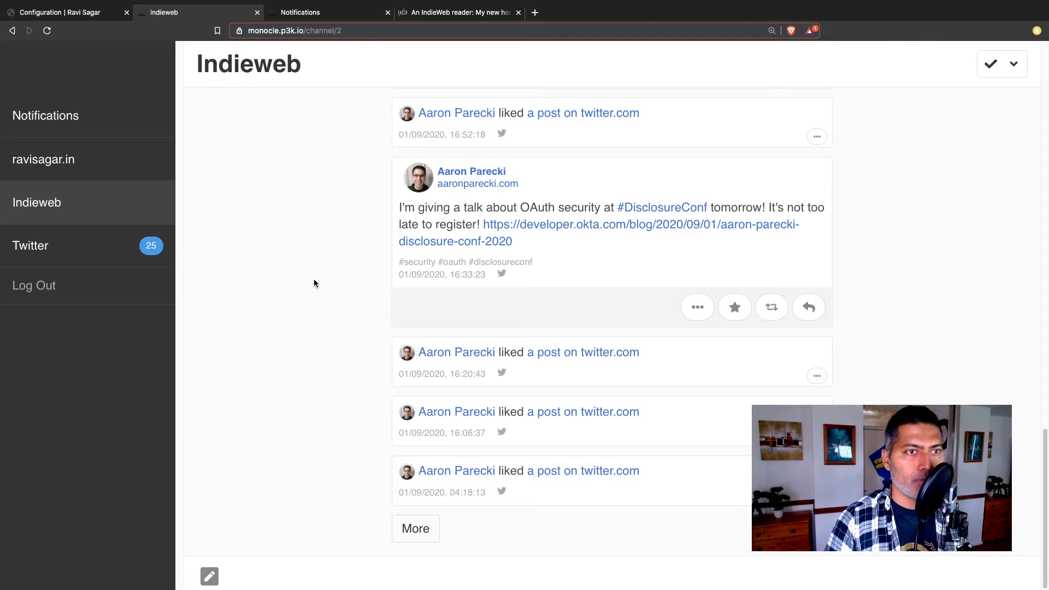
{"action": "scroll", "coordinate": [315, 284], "scroll_direction": "up", "scroll_amount": 2}
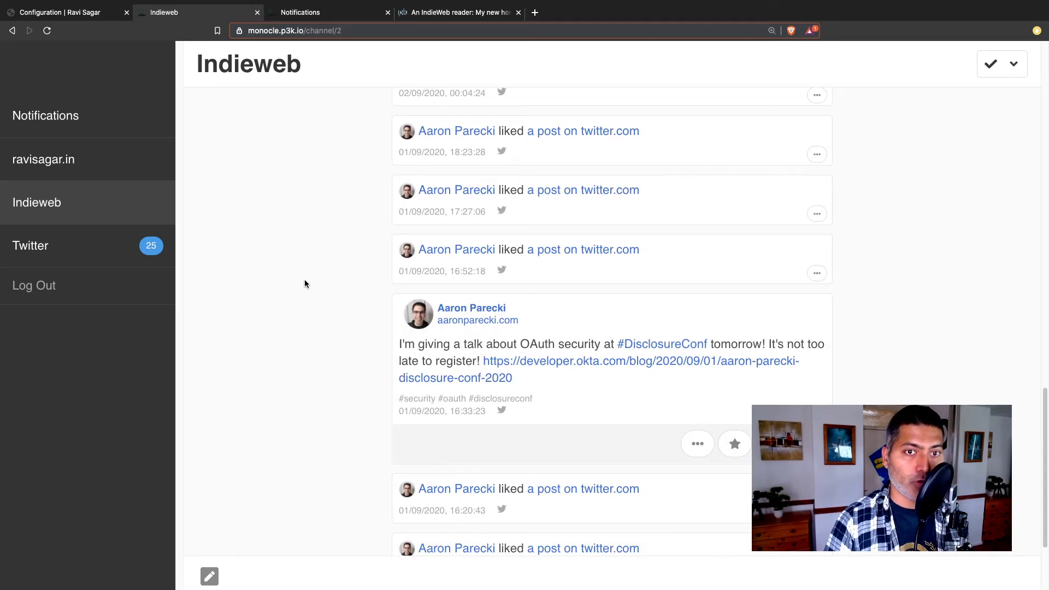
{"action": "scroll", "coordinate": [304, 281], "scroll_direction": "down", "scroll_amount": 2}
{"action": "scroll", "coordinate": [305, 284], "scroll_direction": "up", "scroll_amount": 8}
{"action": "scroll", "coordinate": [305, 283], "scroll_direction": "down", "scroll_amount": 10}
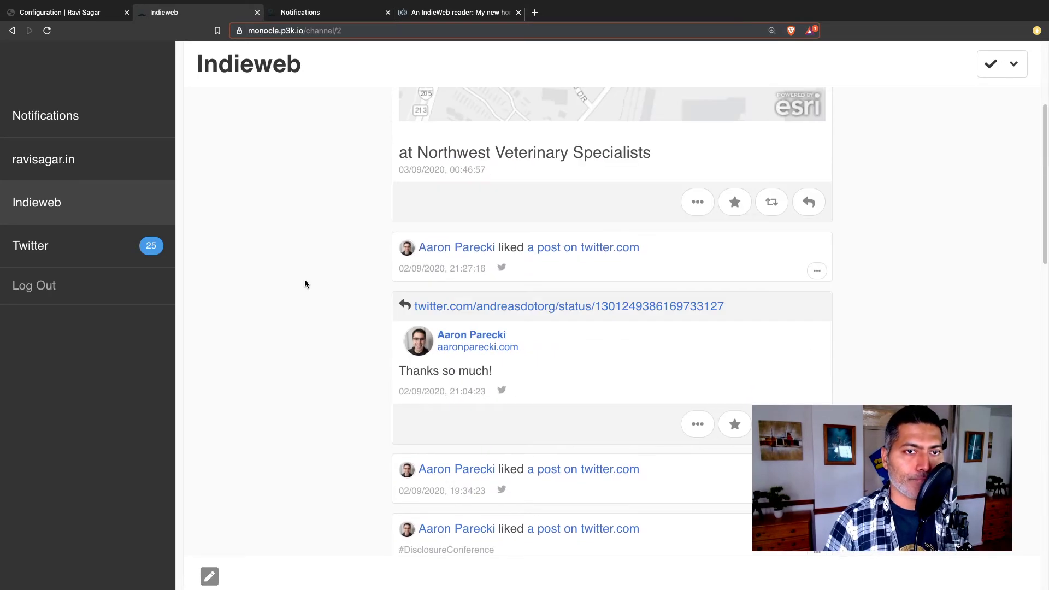
Step: Load more posts in the Indieweb channel and look through the next page
{"action": "left_click", "coordinate": [432, 540]}
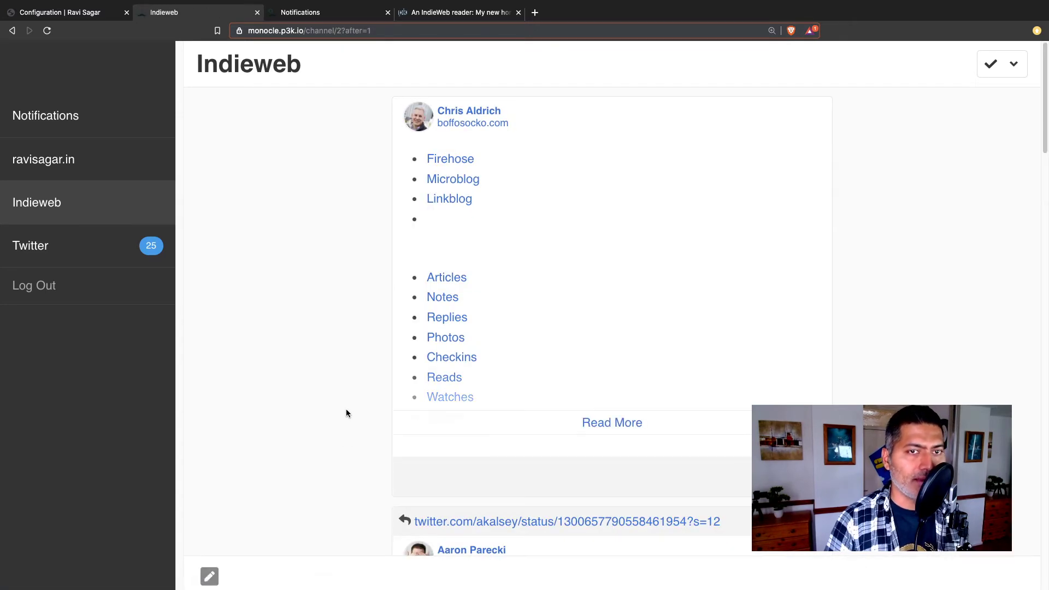
{"action": "scroll", "coordinate": [346, 413], "scroll_direction": "down", "scroll_amount": 7}
{"action": "scroll", "coordinate": [346, 414], "scroll_direction": "up", "scroll_amount": 4}
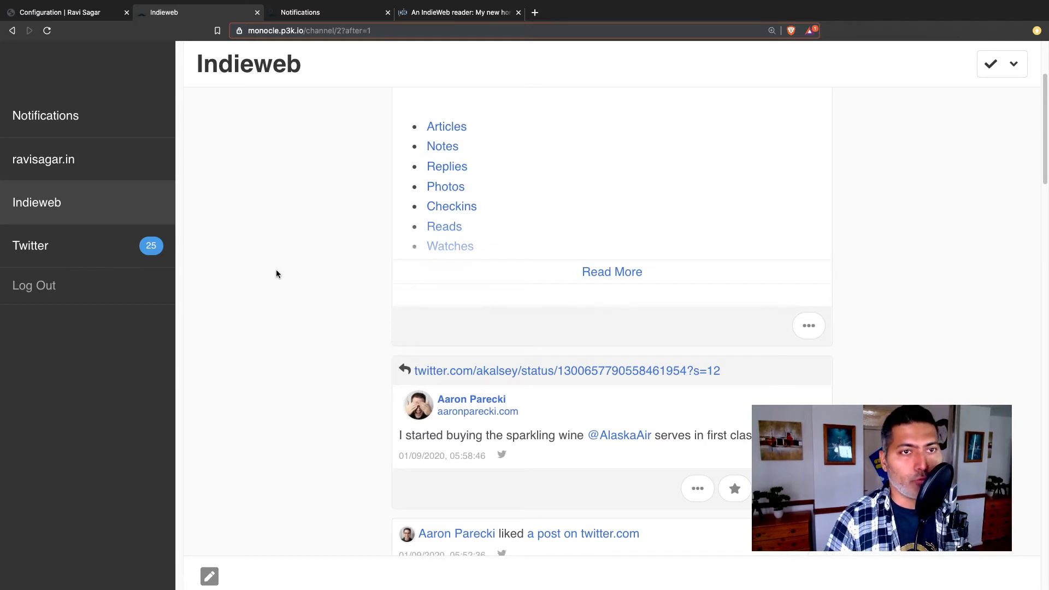
{"action": "scroll", "coordinate": [259, 232], "scroll_direction": "up", "scroll_amount": 3}
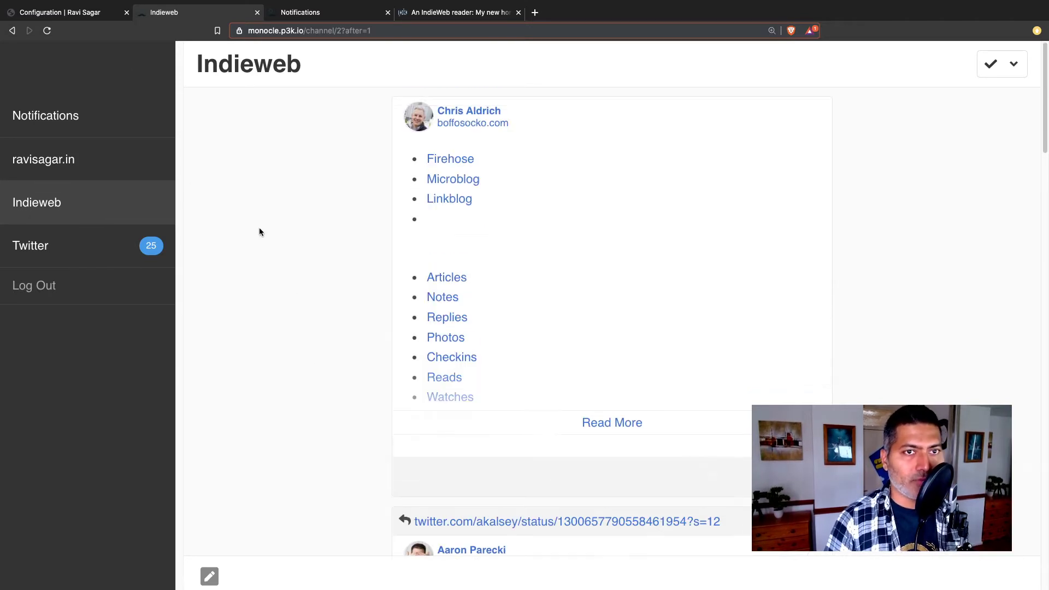
Step: Bring up the list of Microsub channels and sources in the IndieWeb configuration of the ravisagar.in site
{"action": "left_click", "coordinate": [68, 16]}
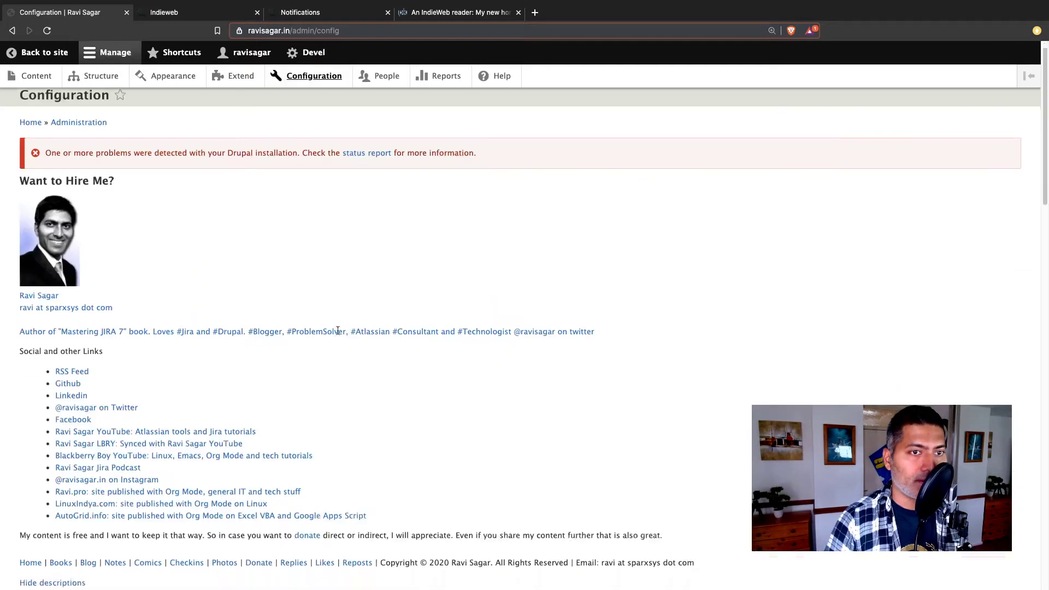
{"action": "scroll", "coordinate": [339, 335], "scroll_direction": "down", "scroll_amount": 10}
{"action": "scroll", "coordinate": [82, 399], "scroll_direction": "down", "scroll_amount": 3}
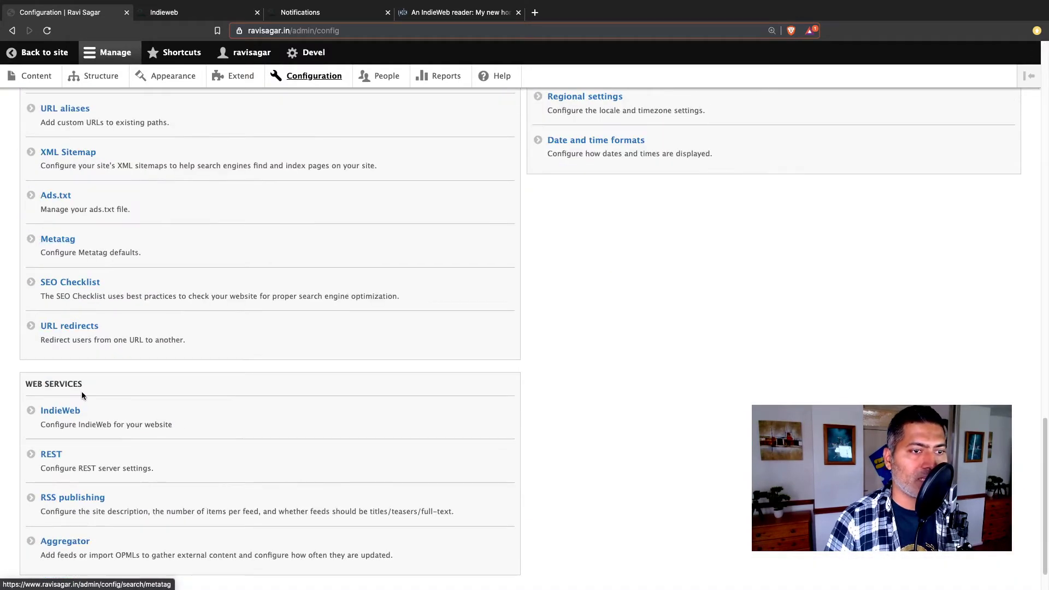
{"action": "left_click", "coordinate": [76, 415]}
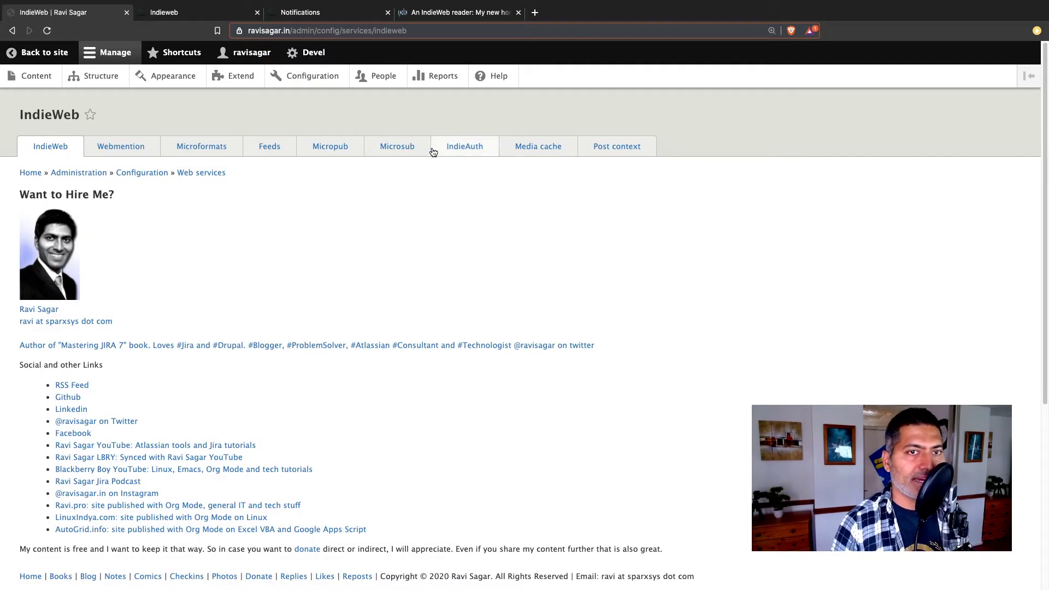
{"action": "left_click", "coordinate": [404, 149]}
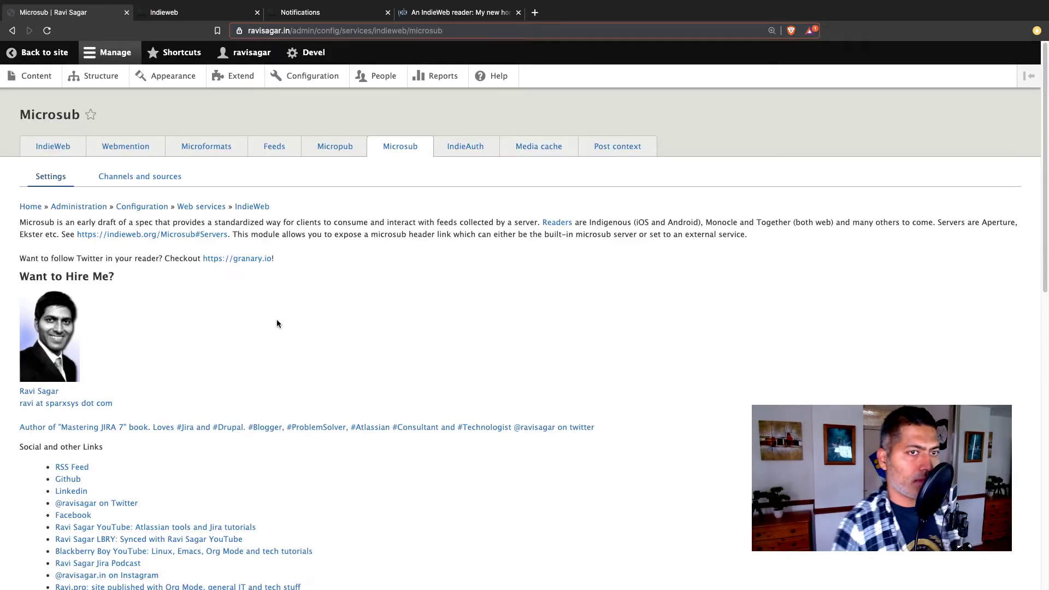
{"action": "left_click", "coordinate": [141, 186]}
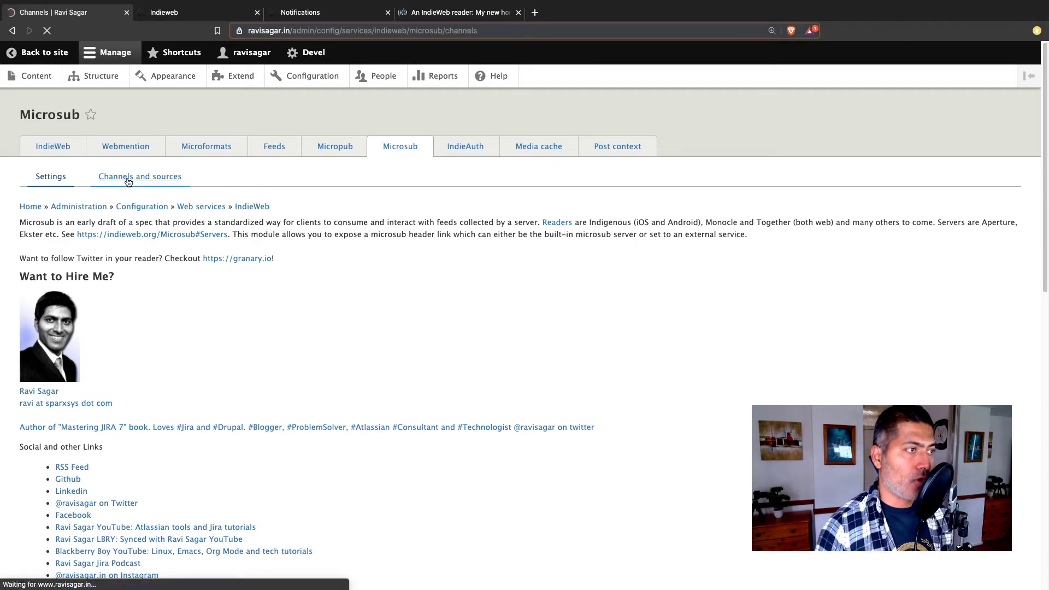
{"action": "scroll", "coordinate": [232, 266], "scroll_direction": "down", "scroll_amount": 5}
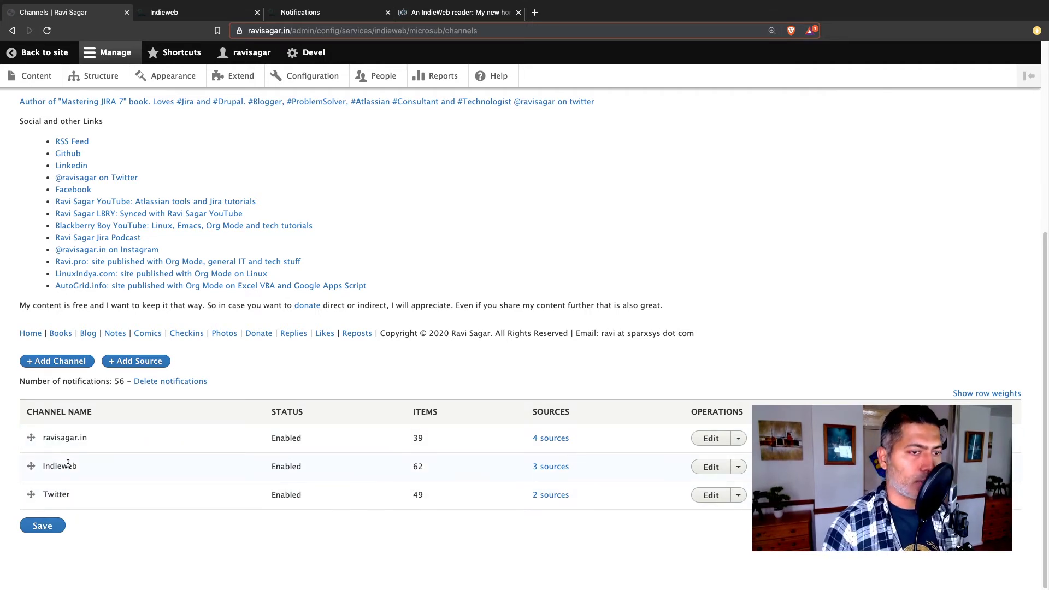
Step: Open the sources of the Indieweb channel and examine each followed site's address and its total items
{"action": "left_click", "coordinate": [553, 469]}
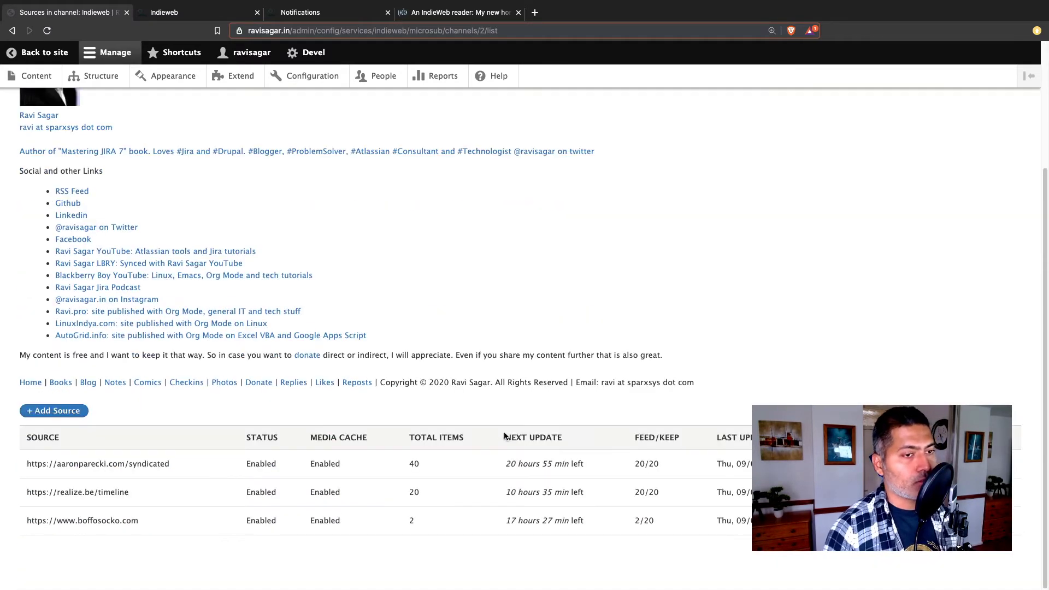
{"action": "triple_click", "coordinate": [75, 465]}
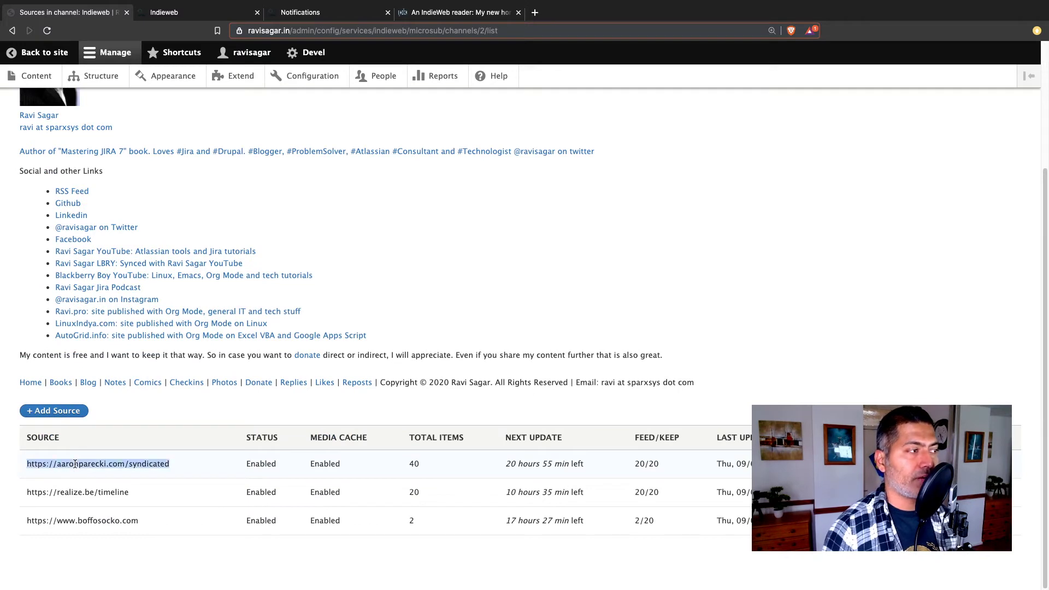
{"action": "triple_click", "coordinate": [73, 493]}
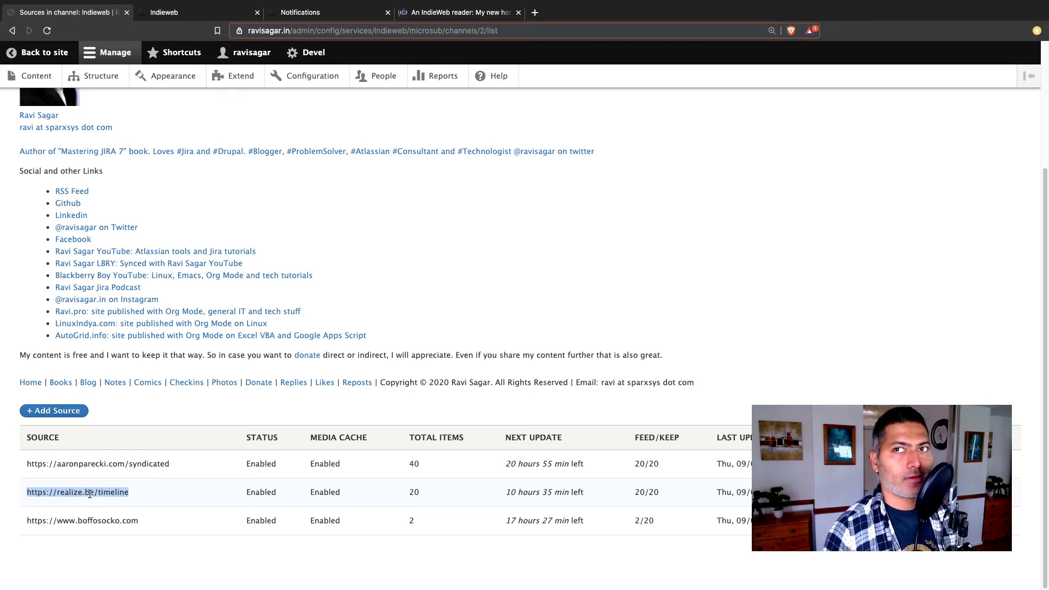
{"action": "triple_click", "coordinate": [90, 495]}
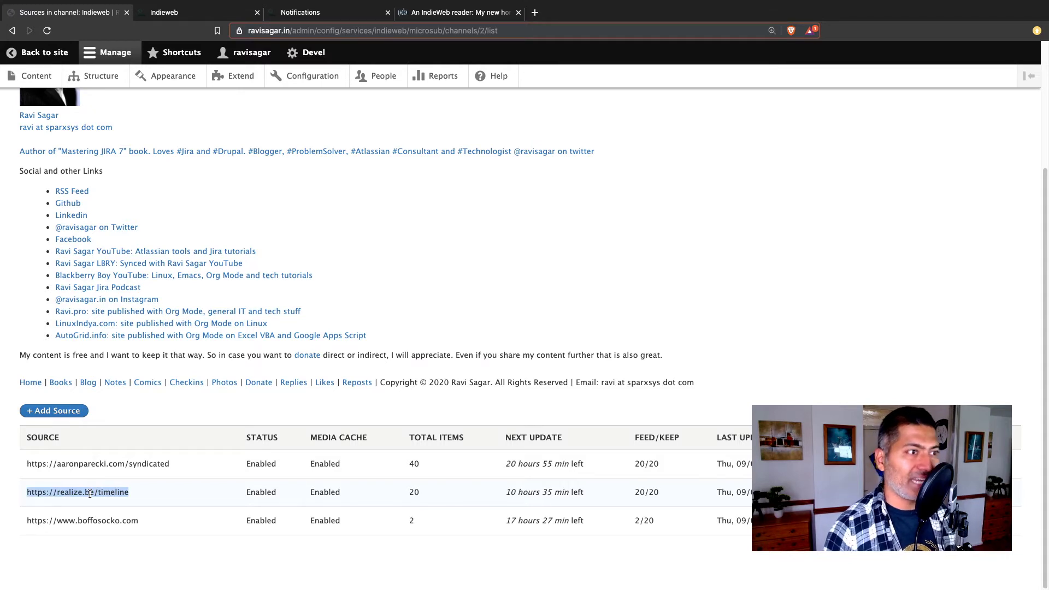
{"action": "triple_click", "coordinate": [93, 522]}
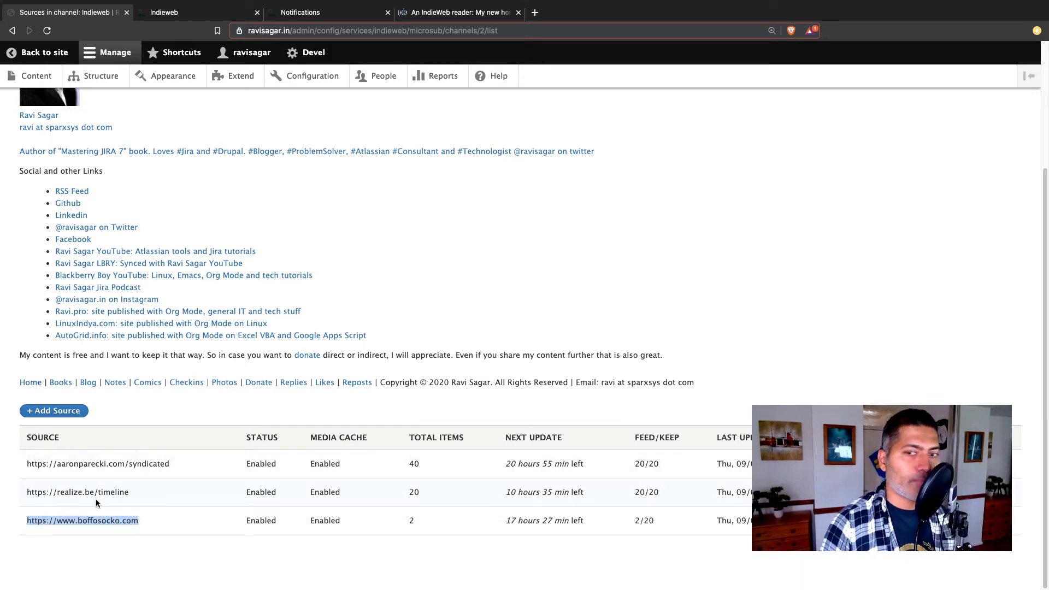
{"action": "left_click_drag", "start_coordinate": [419, 465], "coordinate": [408, 464]}
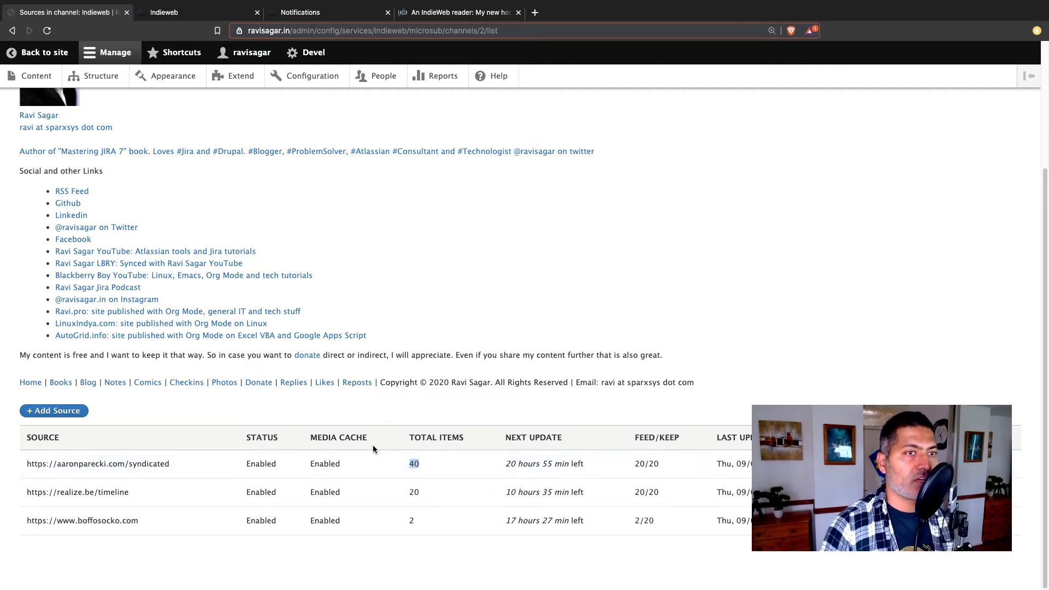
Step: Return to the Indieweb channel in Monocle and like the reply post about a flight simulator
{"action": "left_click", "coordinate": [190, 17]}
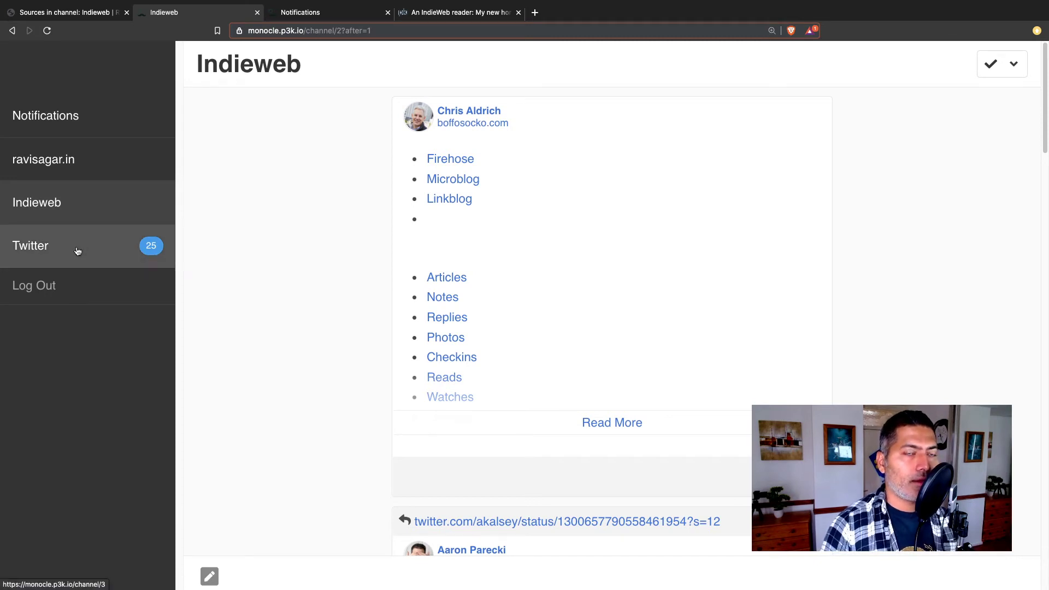
{"action": "scroll", "coordinate": [318, 265], "scroll_direction": "down", "scroll_amount": 10}
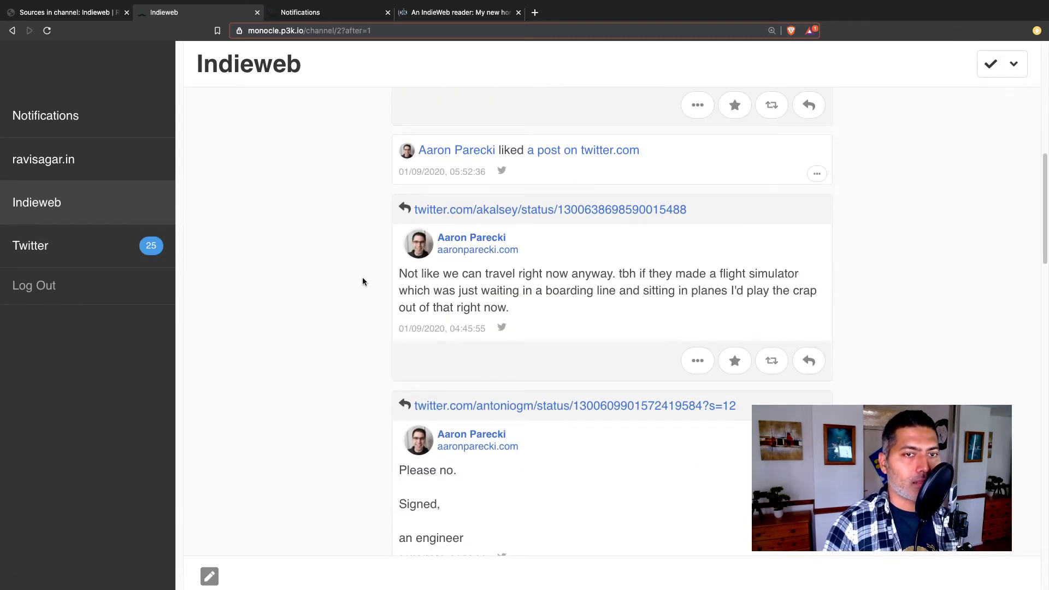
{"action": "left_click", "coordinate": [703, 367]}
{"action": "left_click", "coordinate": [704, 366]}
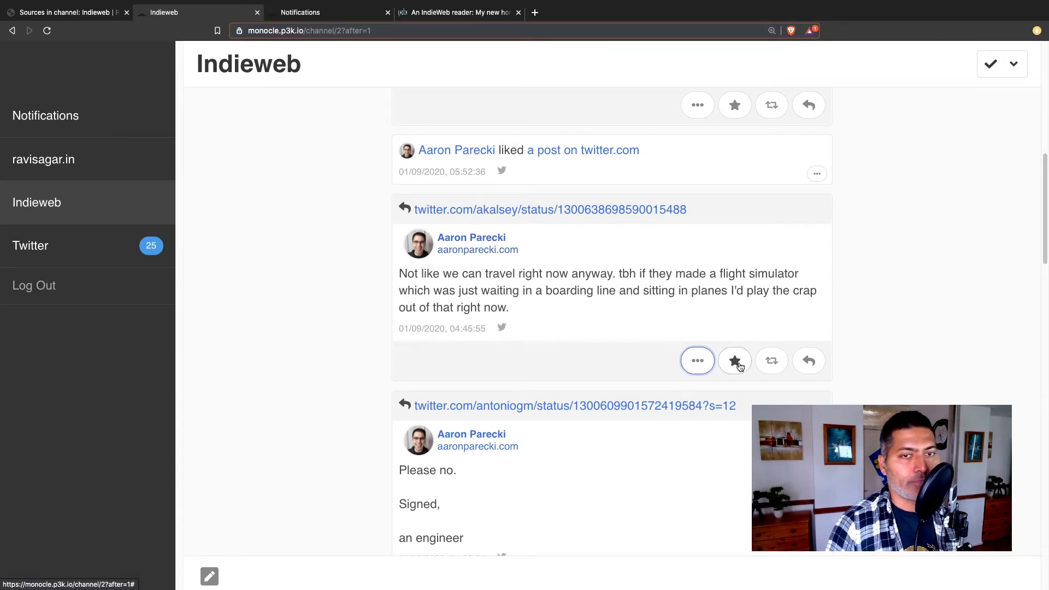
{"action": "scroll", "coordinate": [740, 366], "scroll_direction": "down", "scroll_amount": 2}
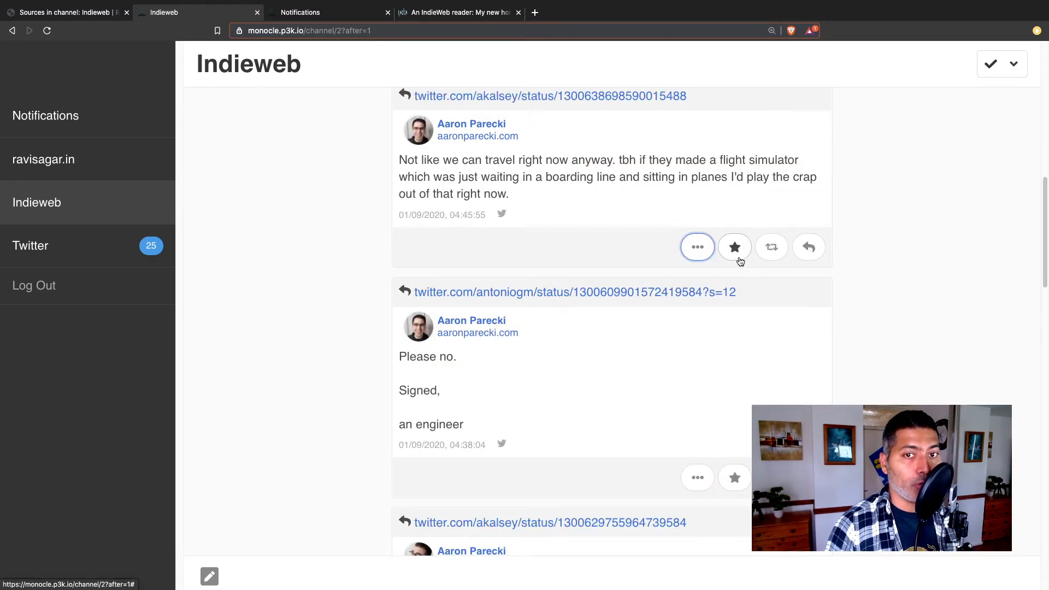
{"action": "left_click", "coordinate": [738, 256]}
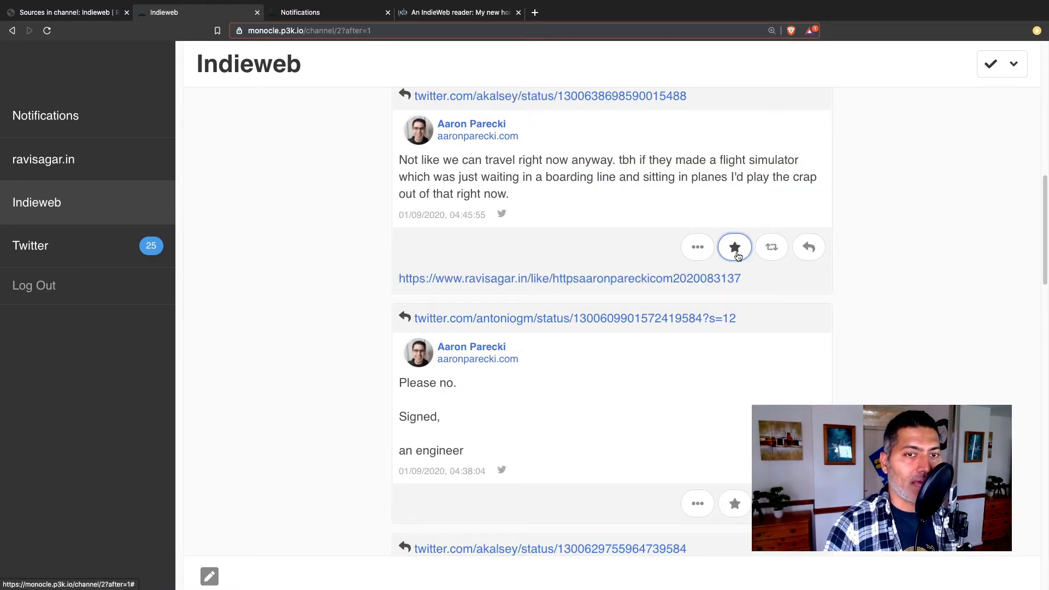
Step: Open the ravisagar.in link of the new like in a separate tab, examine the Like page, and close it
{"action": "right_click", "coordinate": [552, 284]}
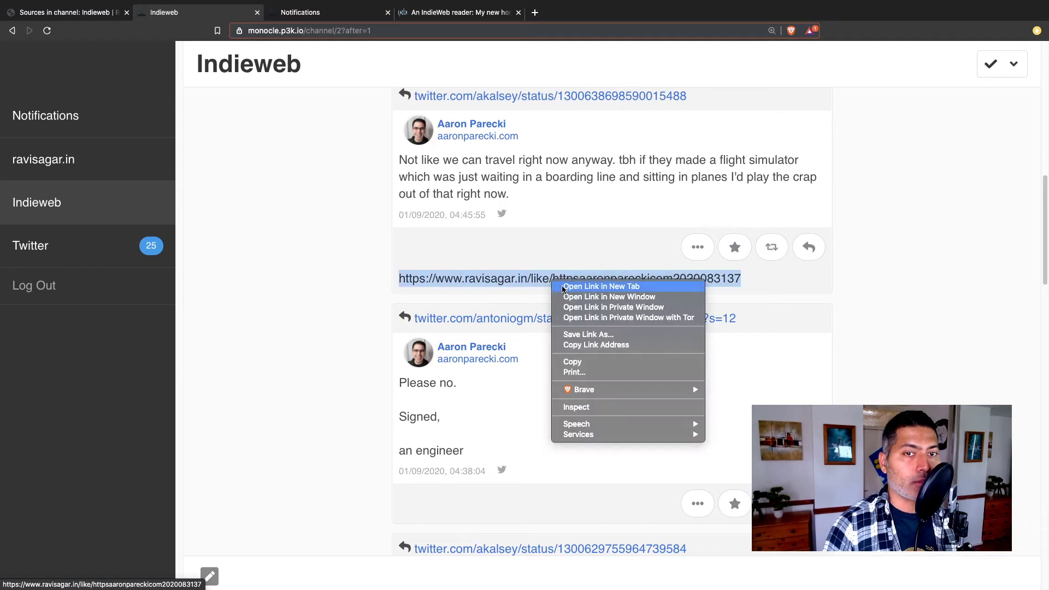
{"action": "left_click", "coordinate": [580, 285]}
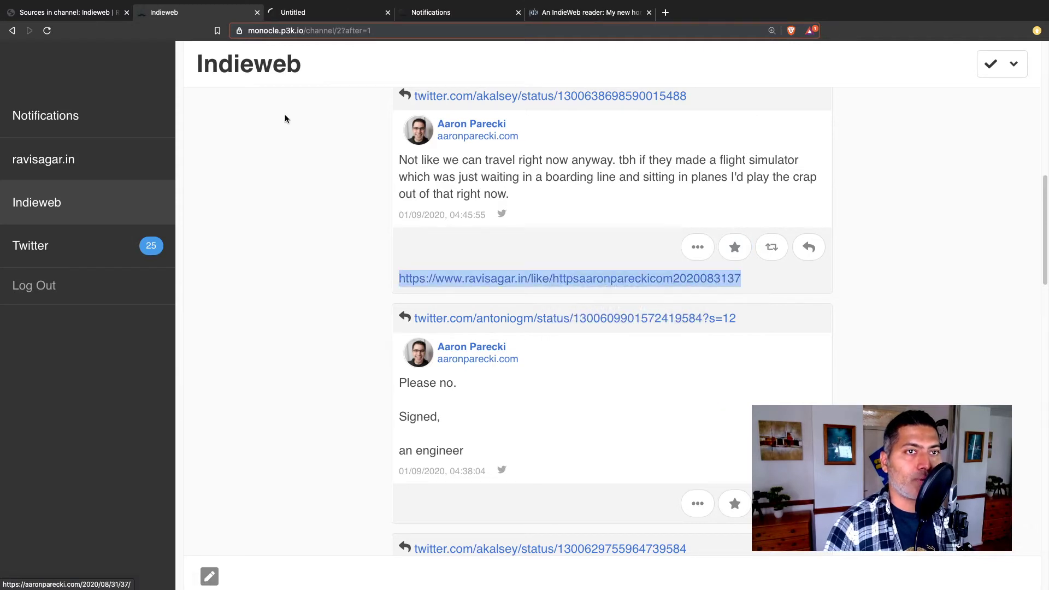
{"action": "left_click", "coordinate": [306, 17]}
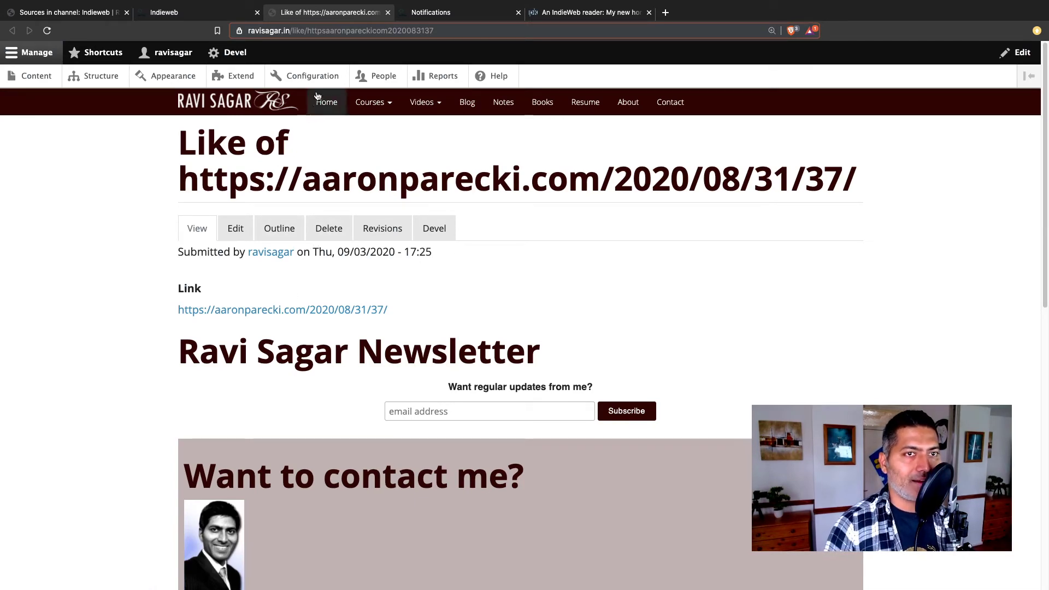
{"action": "left_click", "coordinate": [388, 12]}
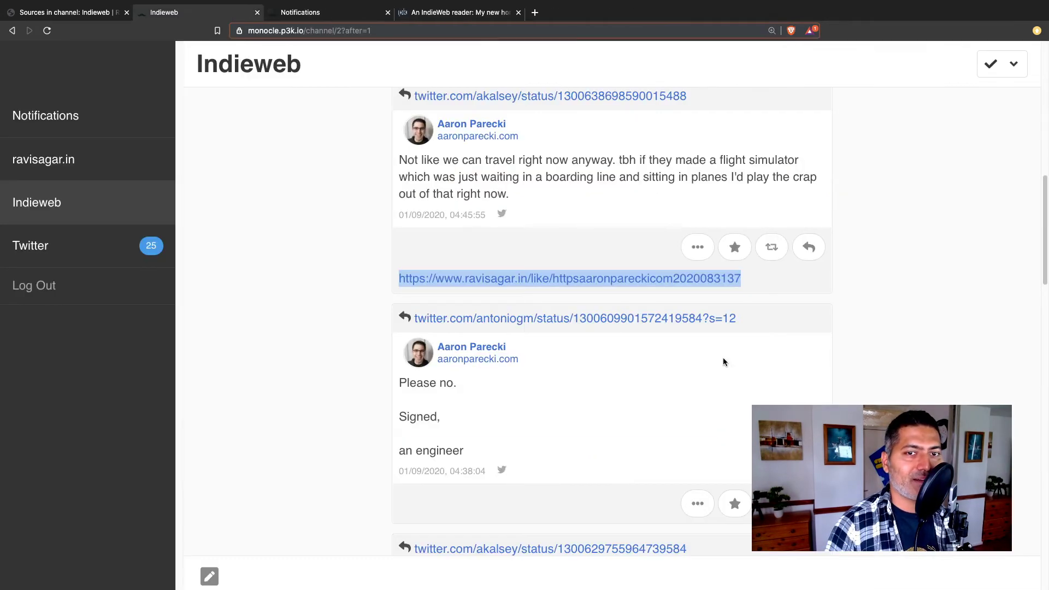
{"action": "left_click", "coordinate": [891, 290]}
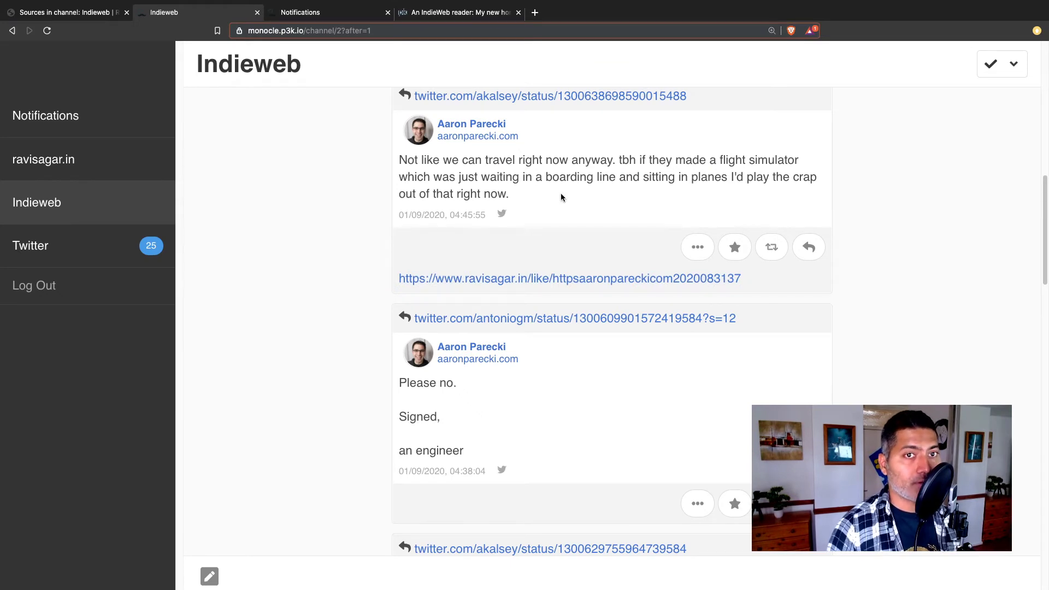
{"action": "right_click", "coordinate": [494, 280]}
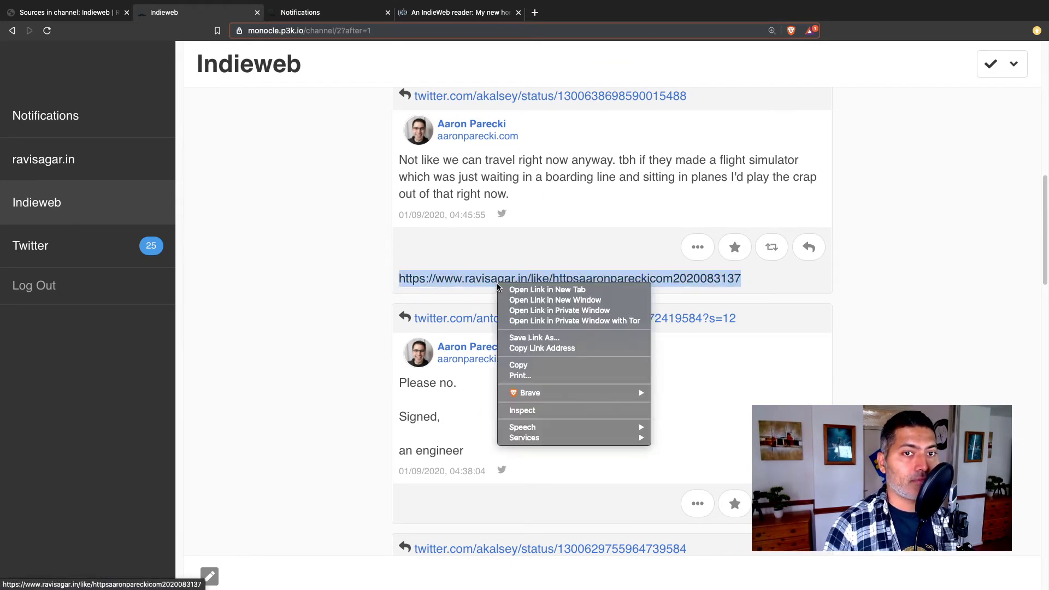
{"action": "left_click", "coordinate": [525, 292]}
{"action": "left_click", "coordinate": [315, 12]}
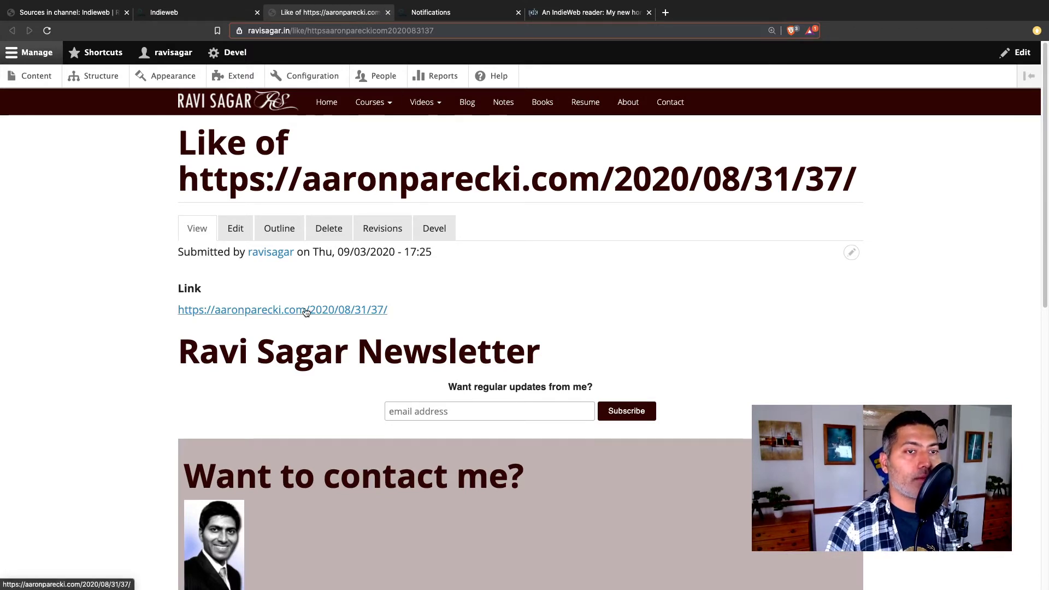
{"action": "left_click", "coordinate": [388, 12]}
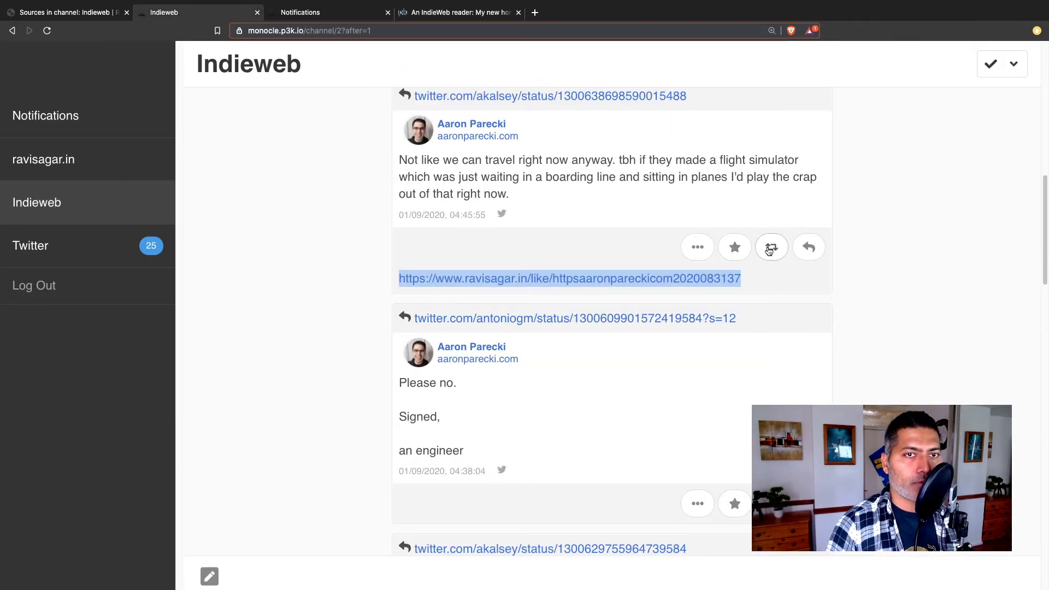
Step: Open the flight simulator post's reply with quill form in a separate tab, examine its Reply To address, and close it
{"action": "left_click", "coordinate": [809, 247]}
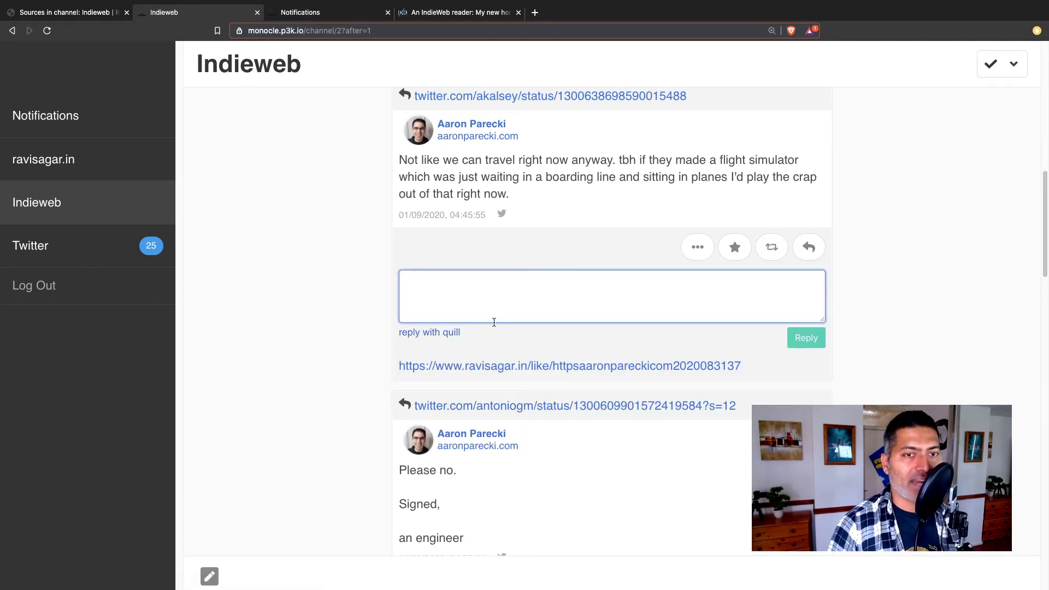
{"action": "right_click", "coordinate": [430, 337]}
{"action": "left_click", "coordinate": [436, 367]}
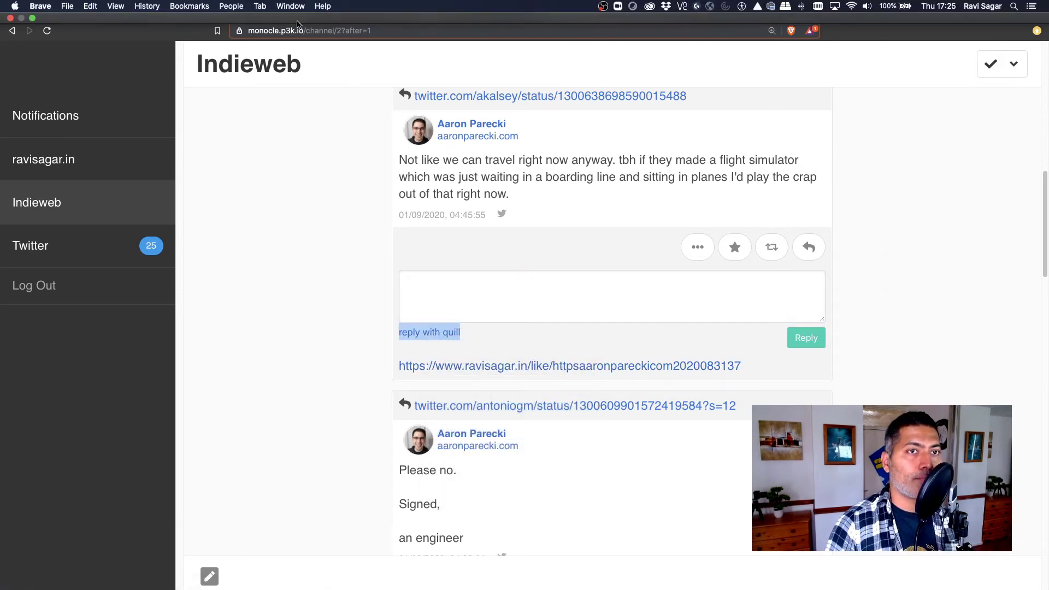
{"action": "left_click", "coordinate": [312, 12]}
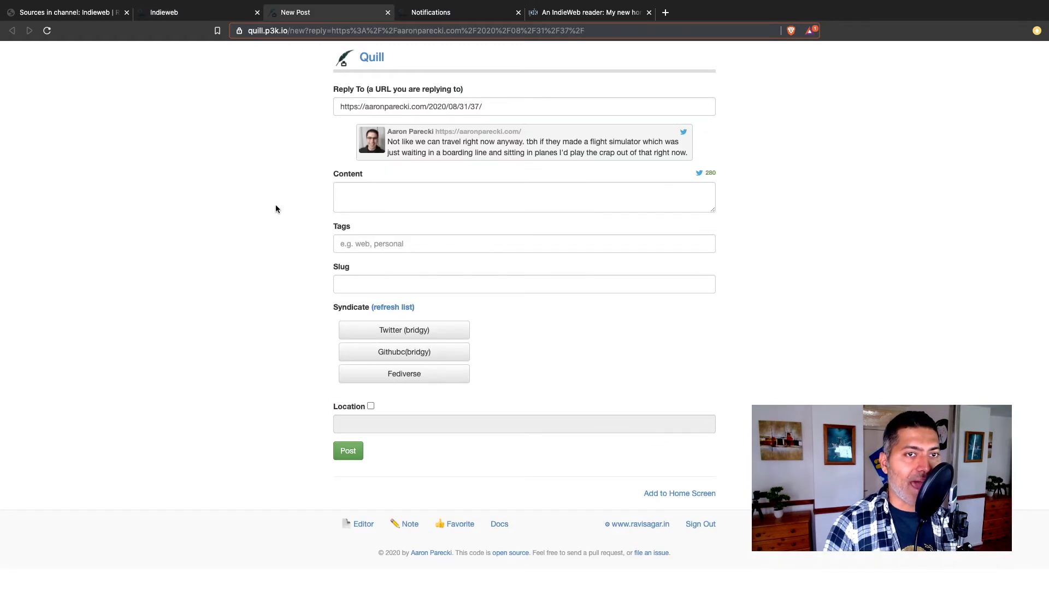
{"action": "left_click", "coordinate": [400, 107]}
{"action": "triple_click", "coordinate": [401, 107]}
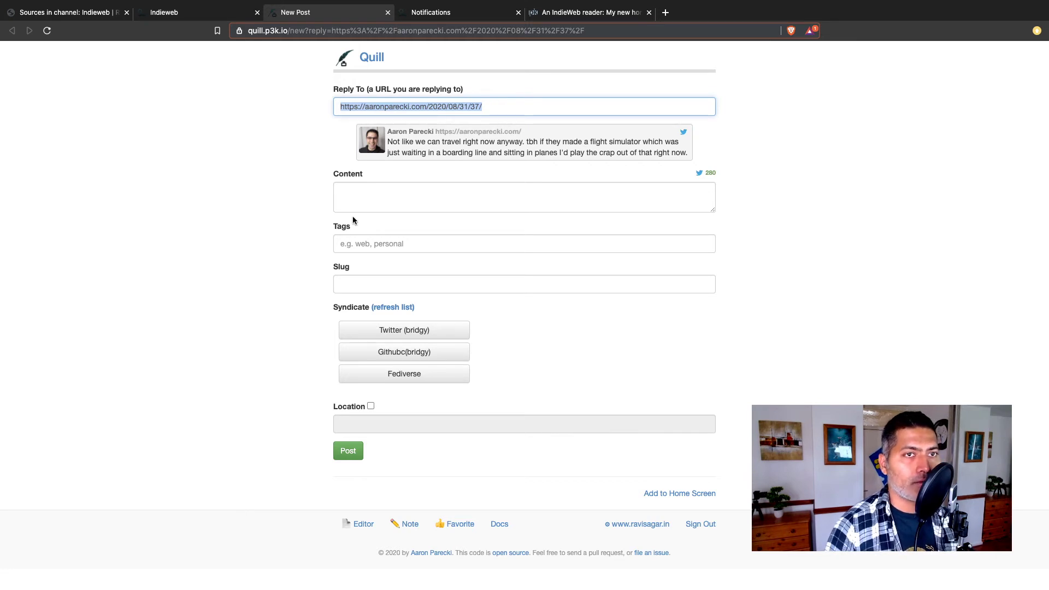
{"action": "left_click", "coordinate": [388, 12]}
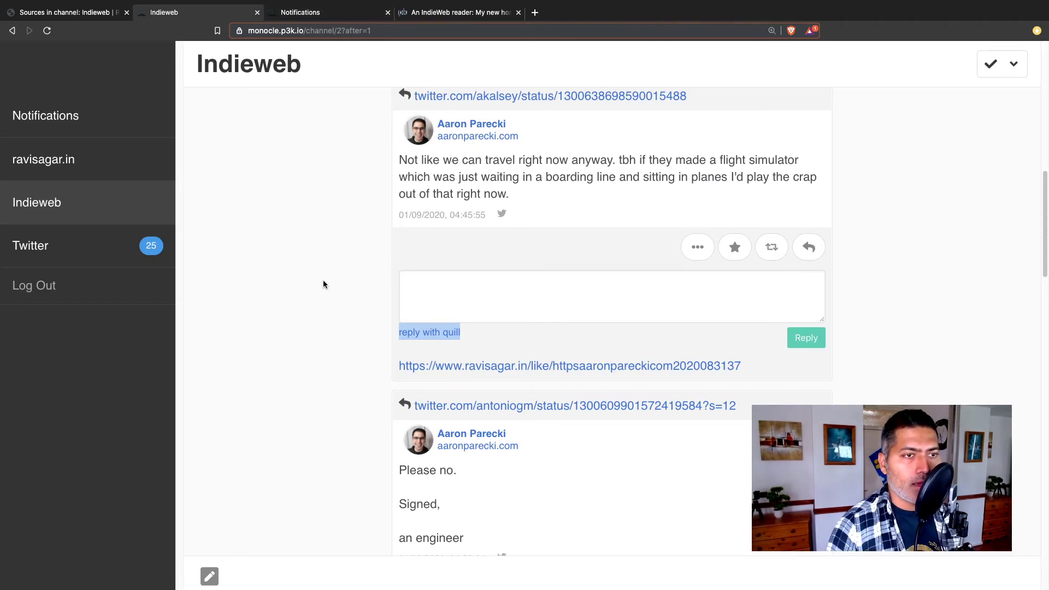
Step: Open the Twitter channel in the reader, and bring up granary.io in a new tab to examine its description
{"action": "left_click", "coordinate": [70, 251]}
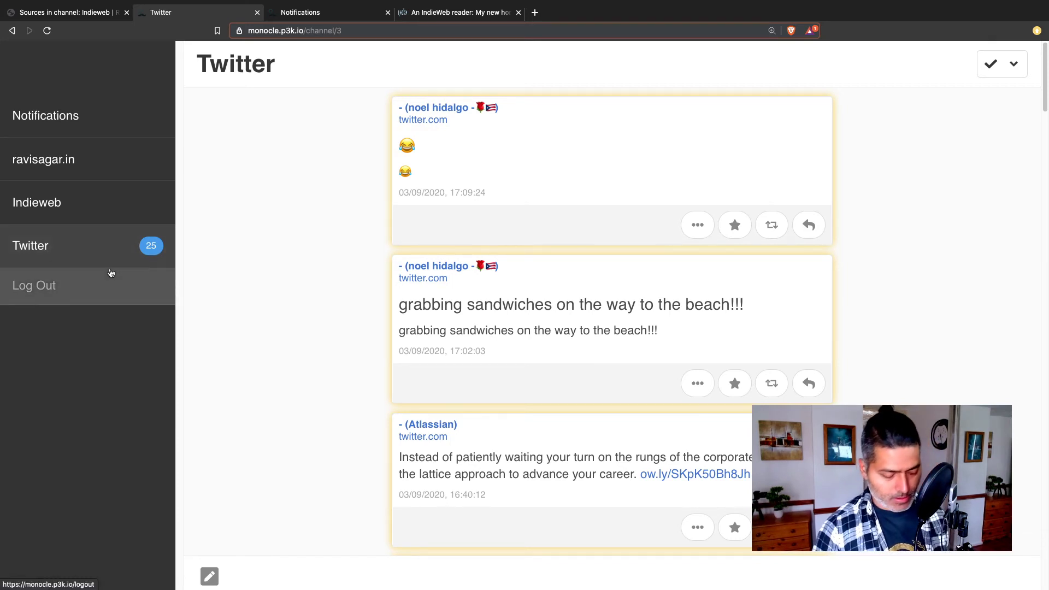
{"action": "key", "text": "super+t"}
{"action": "type", "text": "granary.io"}
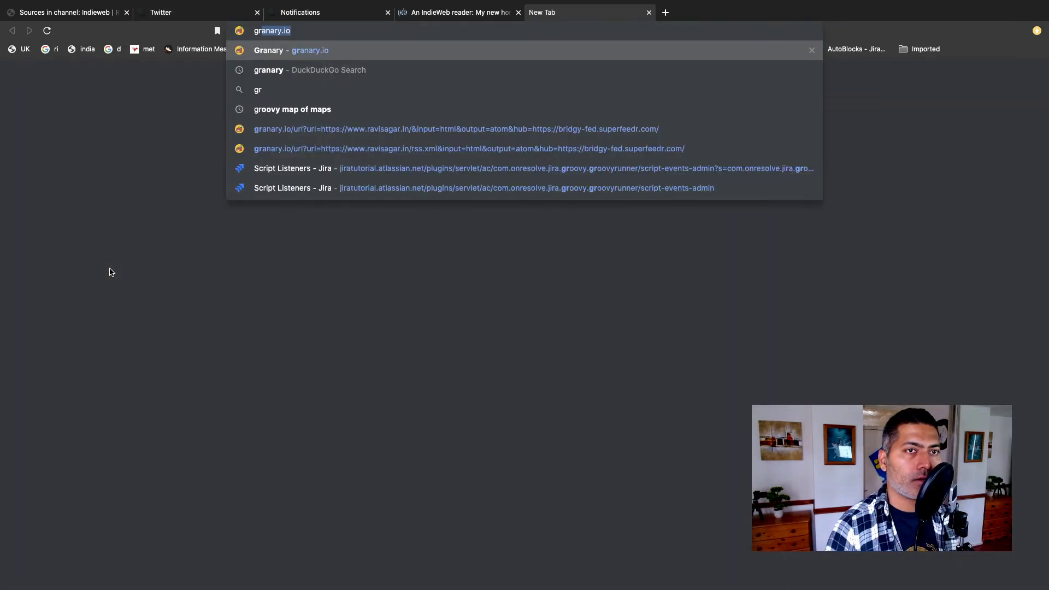
{"action": "key", "text": "Return"}
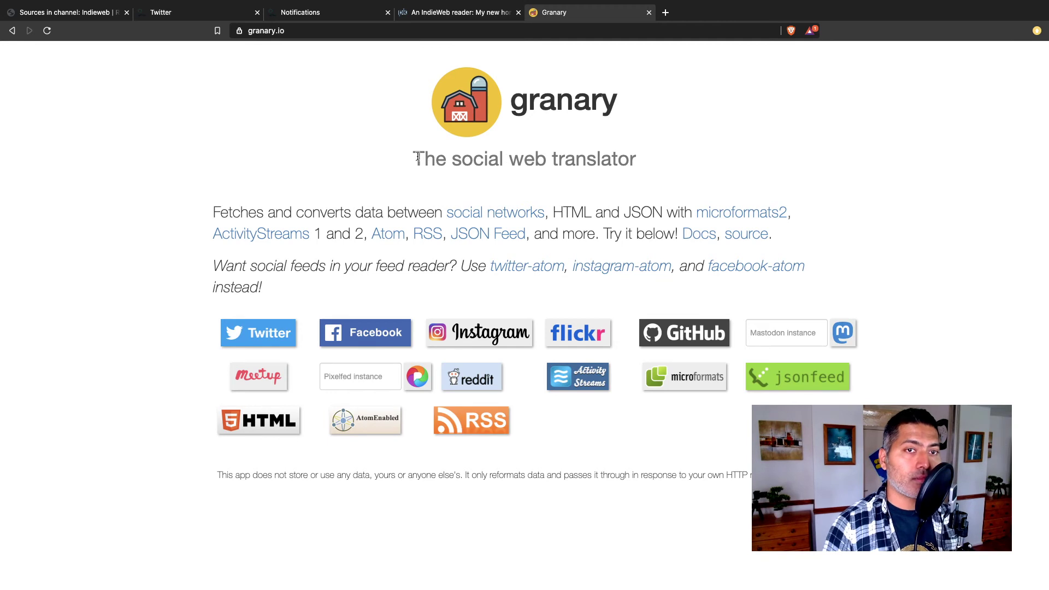
{"action": "left_click_drag", "start_coordinate": [414, 158], "coordinate": [643, 165]}
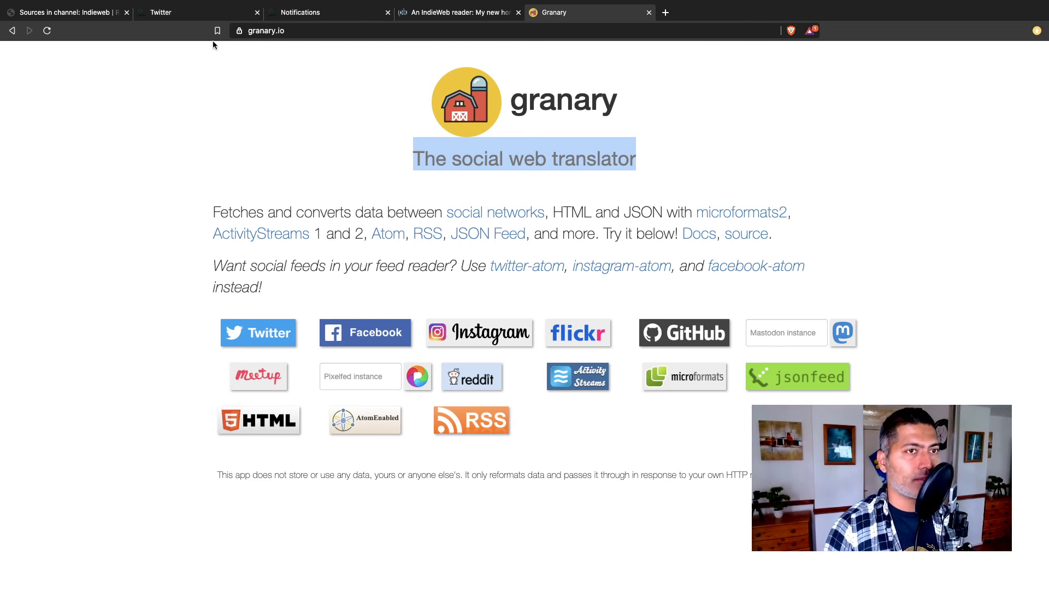
Step: Return to the Twitter channel in Monocle and look through its posts and their response options
{"action": "left_click", "coordinate": [199, 16]}
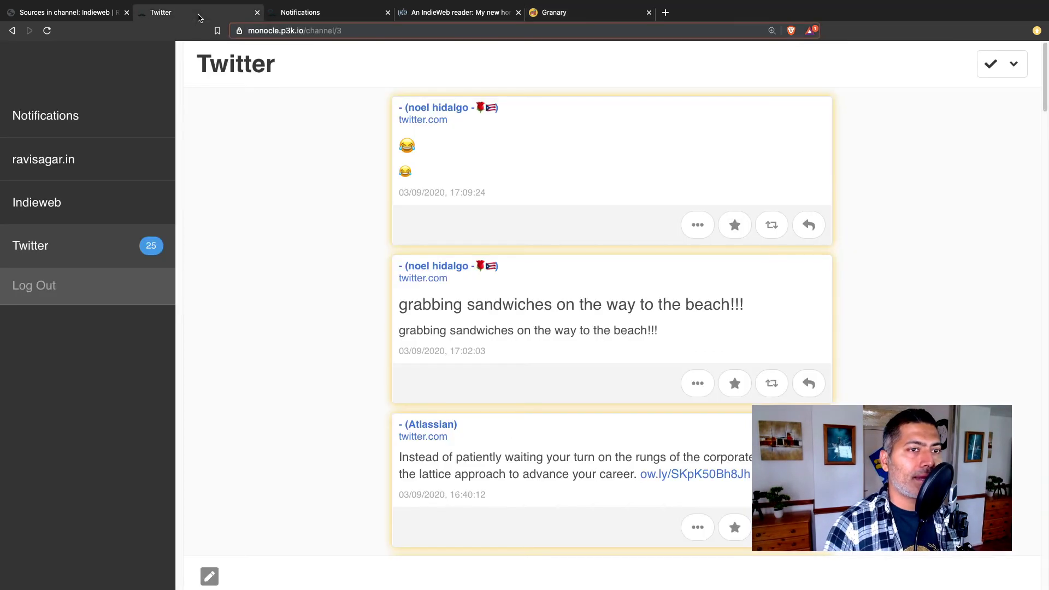
{"action": "left_click", "coordinate": [70, 255]}
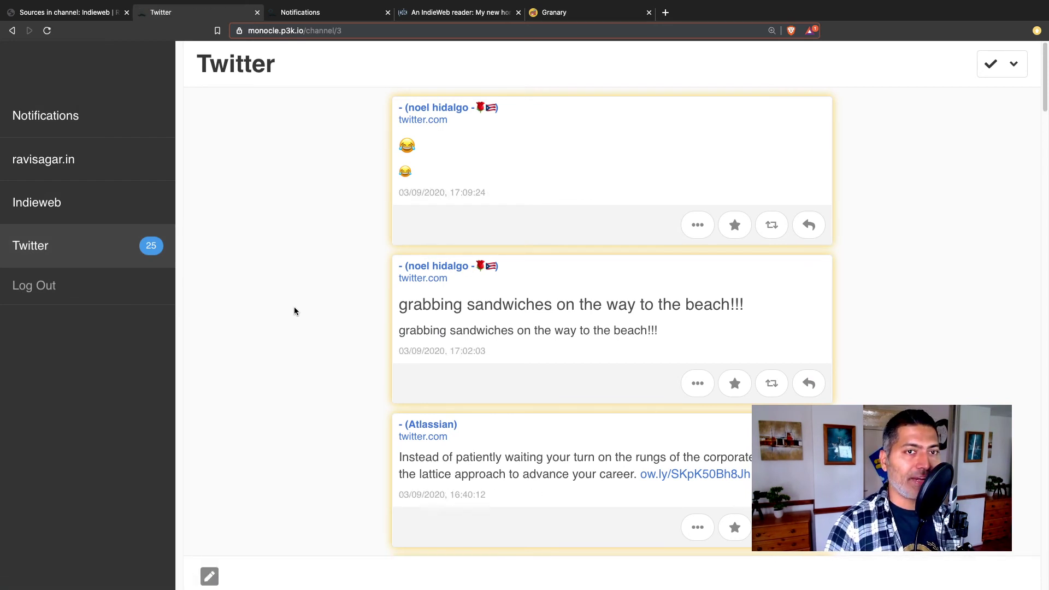
{"action": "scroll", "coordinate": [294, 311], "scroll_direction": "down", "scroll_amount": 8}
{"action": "scroll", "coordinate": [294, 311], "scroll_direction": "up", "scroll_amount": 8}
{"action": "scroll", "coordinate": [294, 311], "scroll_direction": "down", "scroll_amount": 6}
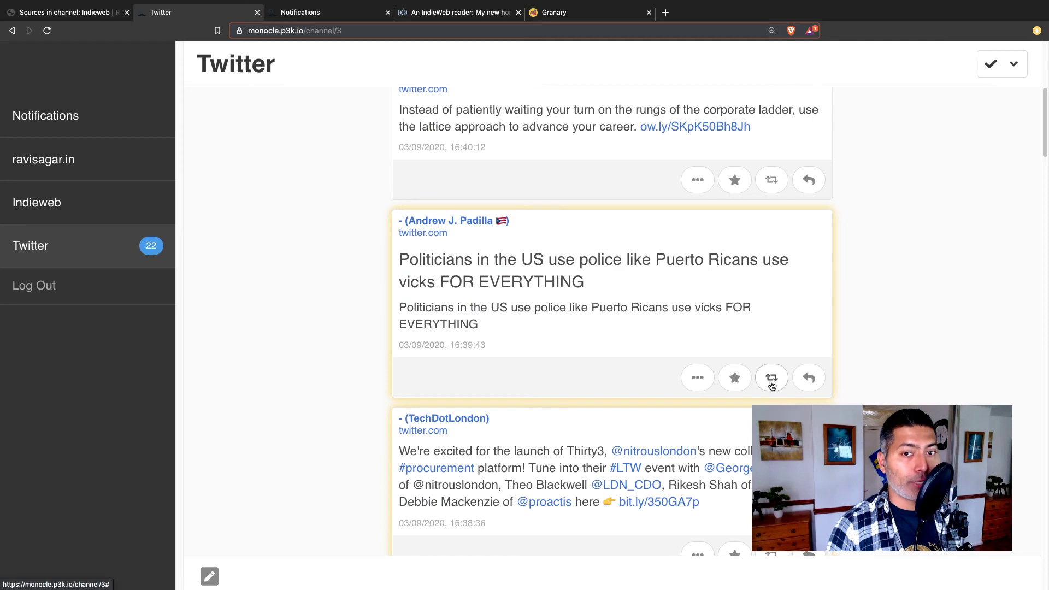
{"action": "scroll", "coordinate": [795, 364], "scroll_direction": "down", "scroll_amount": 4}
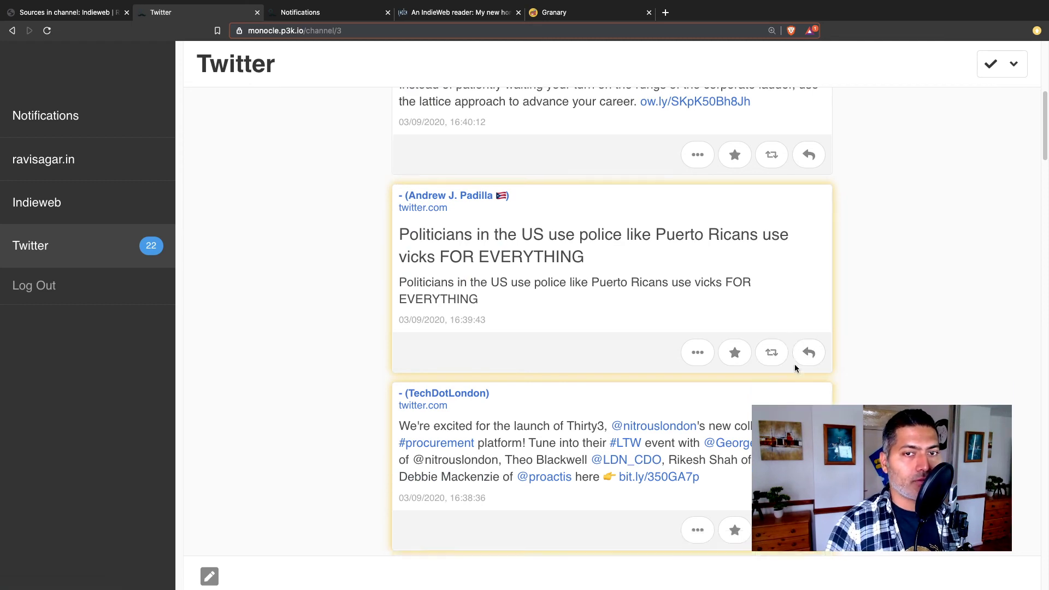